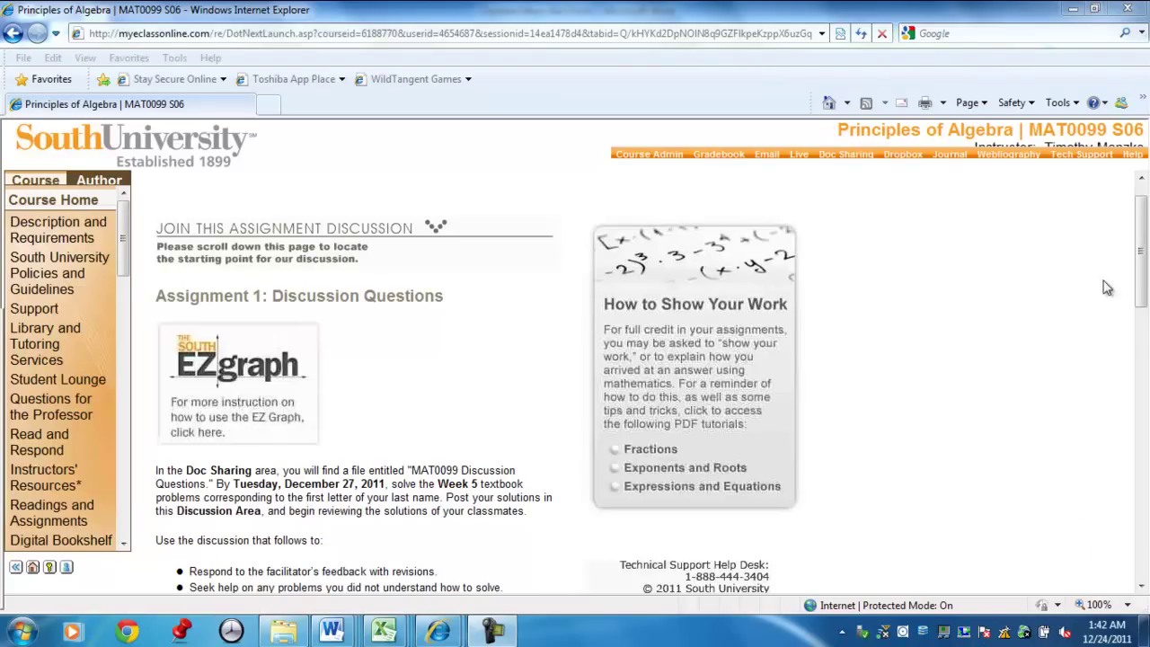
# Go to the W5: Assignment 1 Discussion page and scroll down to its EZgraph link.
pyautogui.moveTo(1144, 234); pyautogui.dragTo(1144, 257)
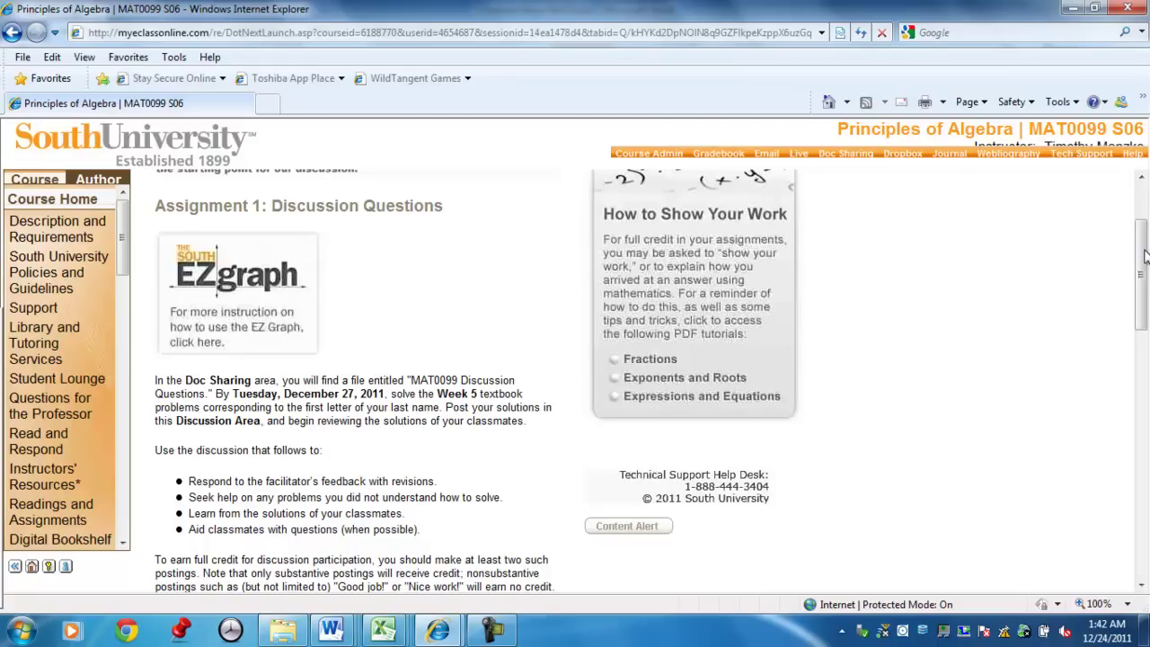
pyautogui.moveTo(1144, 257); pyautogui.dragTo(1145, 262)
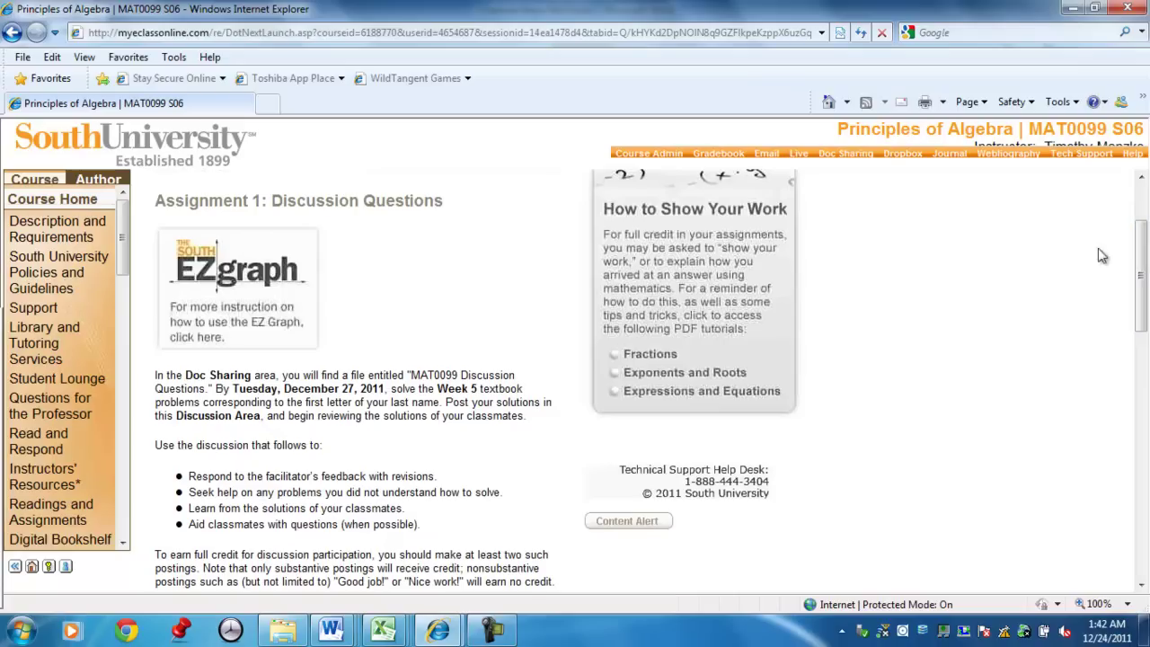
pyautogui.moveTo(124, 256); pyautogui.dragTo(128, 475)
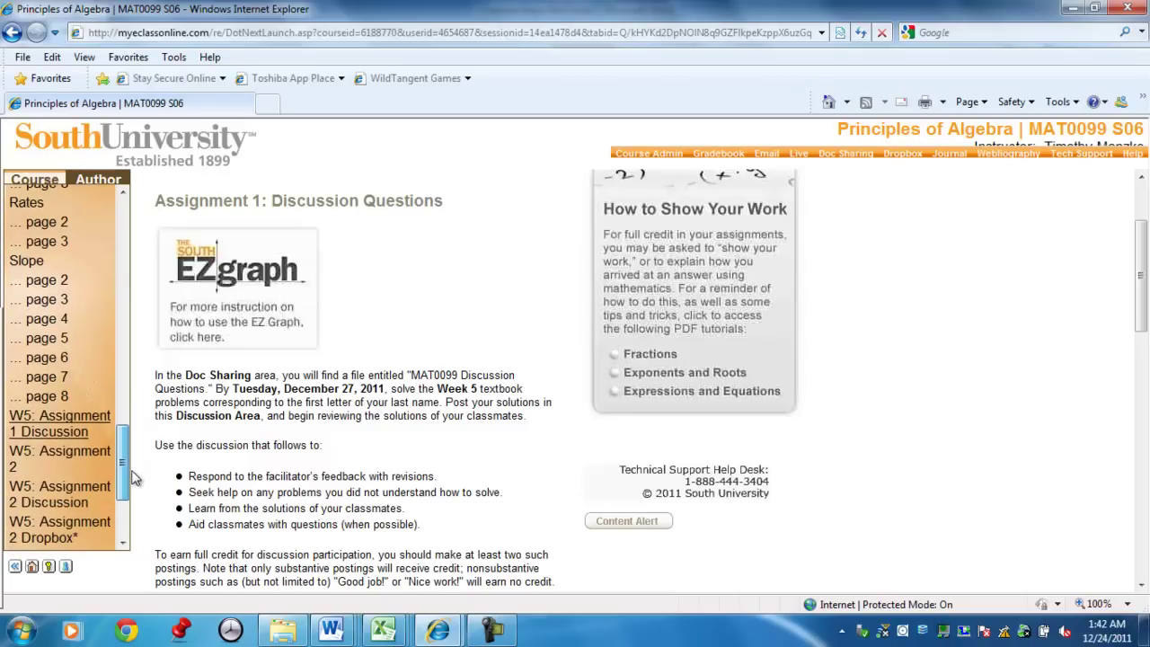
pyautogui.click(77, 434)
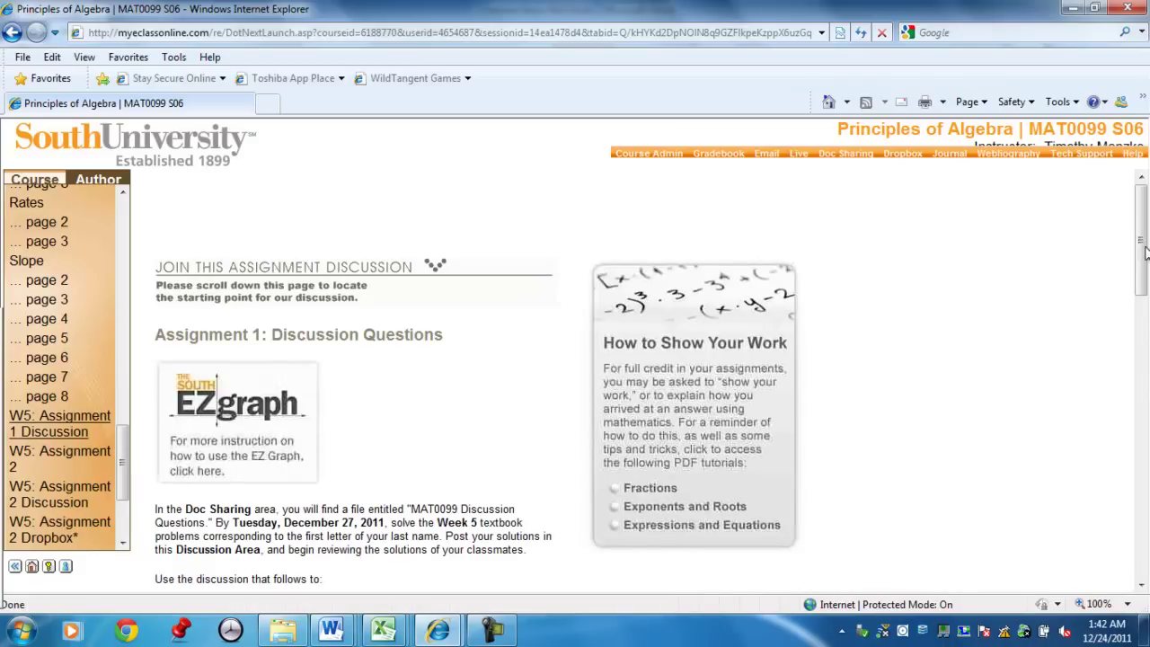
pyautogui.moveTo(1141, 233); pyautogui.dragTo(1143, 391)
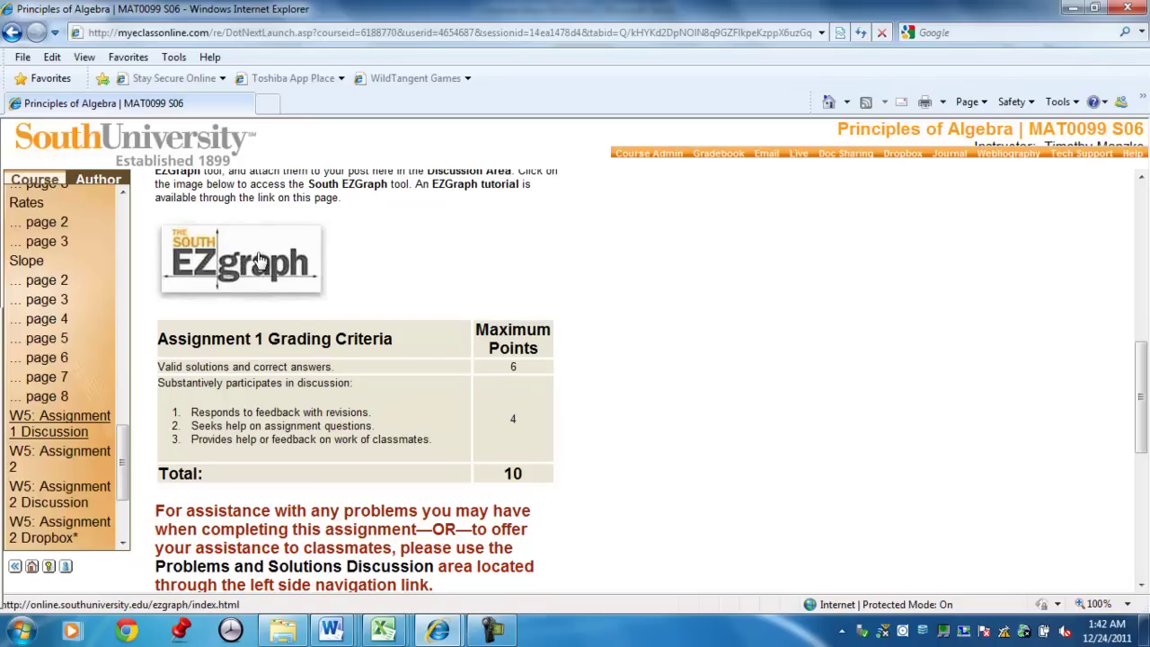
# Launch EZgraph full-screen, sign in with the student's name, and set the y-axis to 20.
pyautogui.click(259, 261)
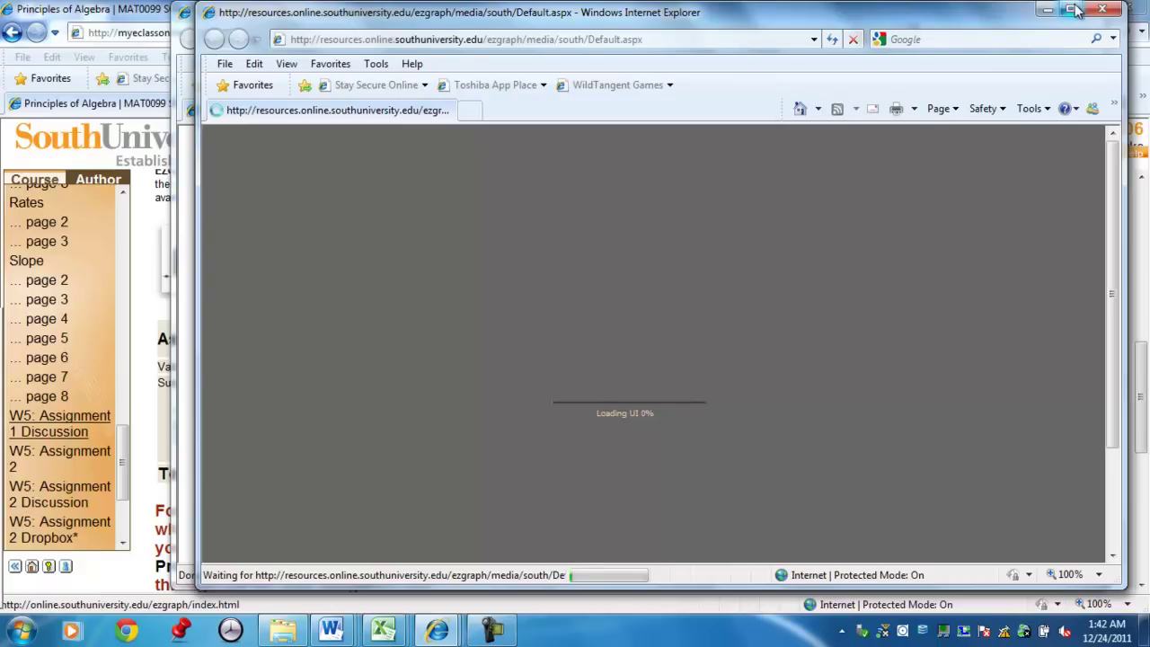
pyautogui.click(1071, 9)
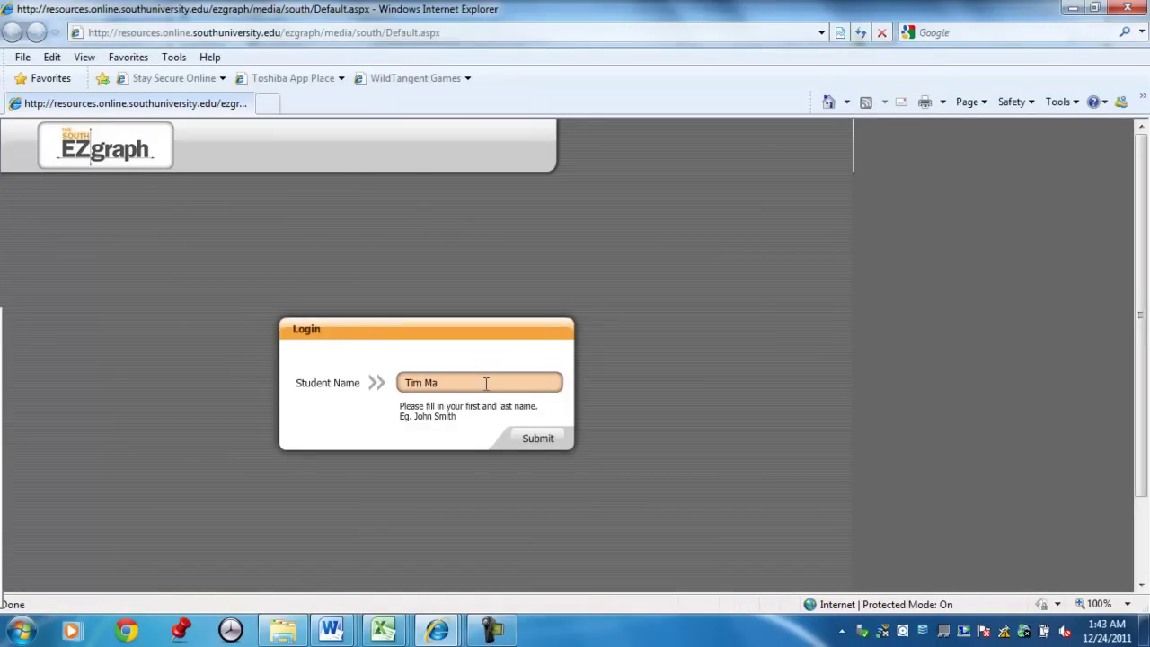
pyautogui.click(538, 440)
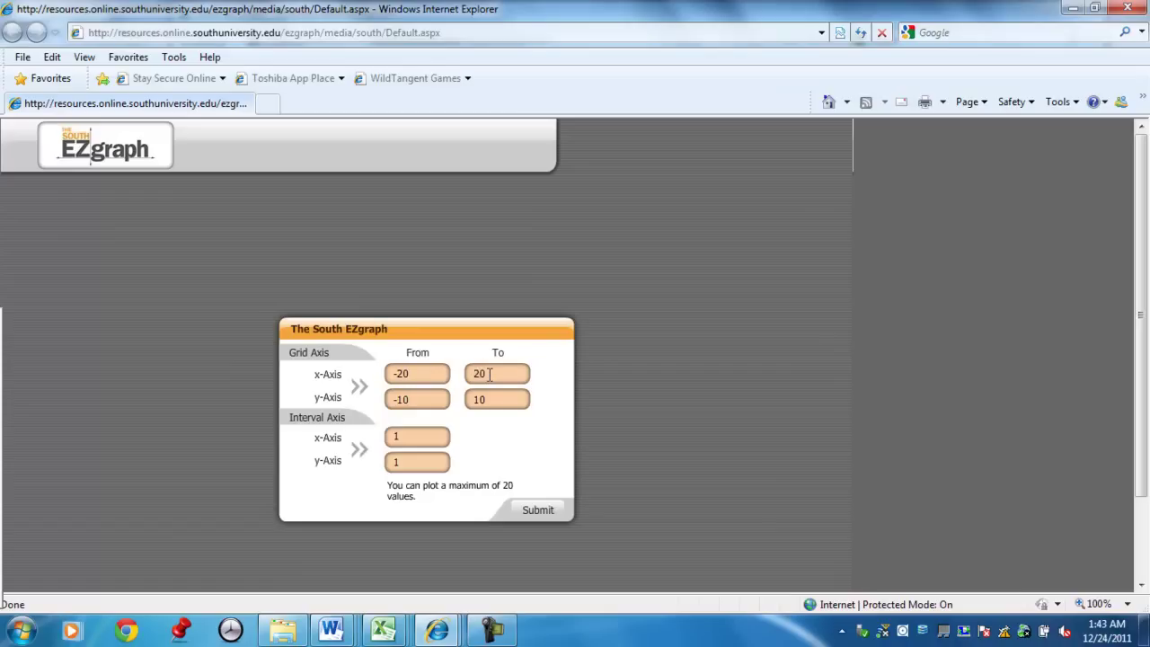
pyautogui.click(427, 399)
pyautogui.write('20')
# Generate the empty -20 to 20 grid, then switch to the blank Word Document41.
pyautogui.click(536, 510)
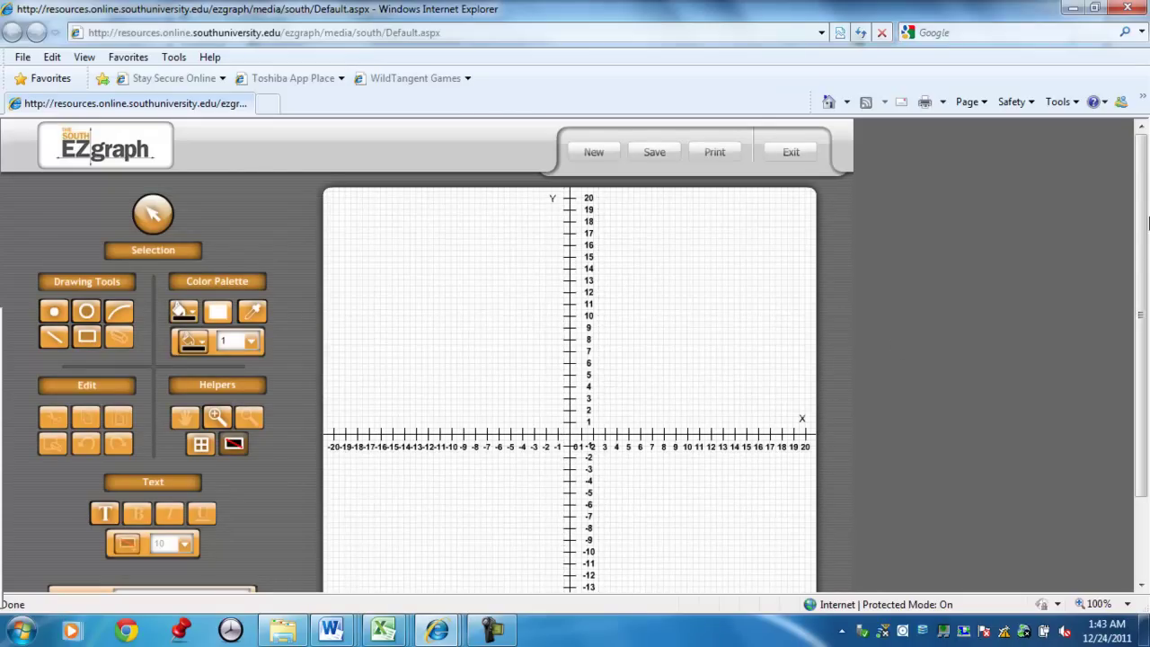
pyautogui.moveTo(1145, 216); pyautogui.dragTo(1145, 272)
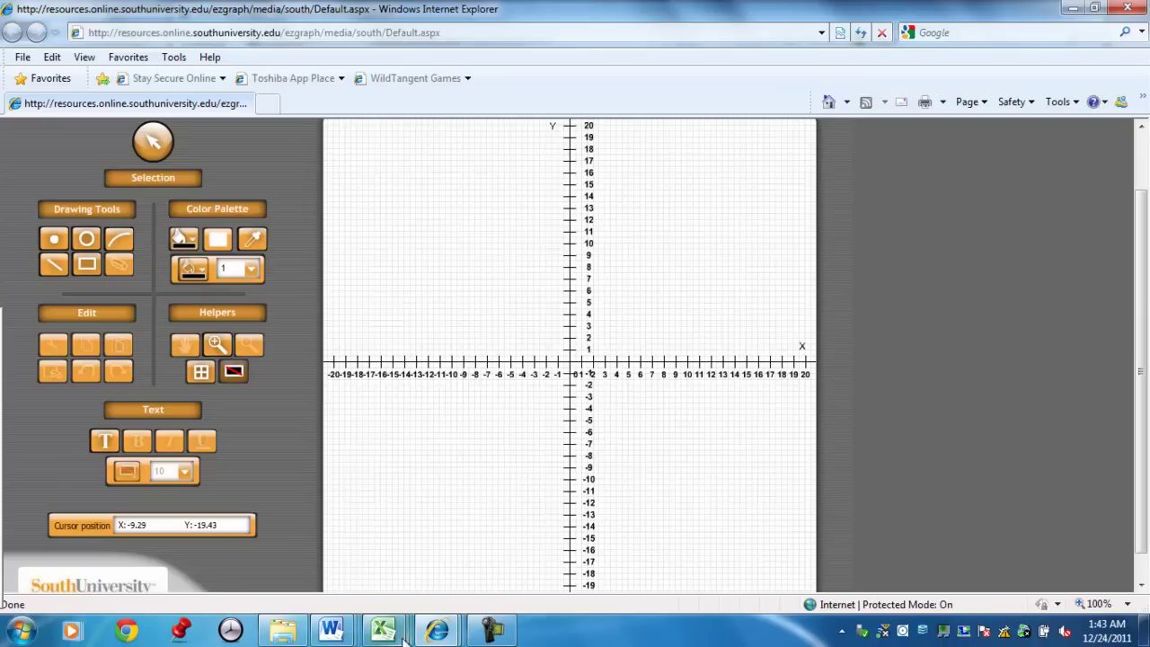
pyautogui.moveTo(428, 635)
pyautogui.moveTo(330, 631)
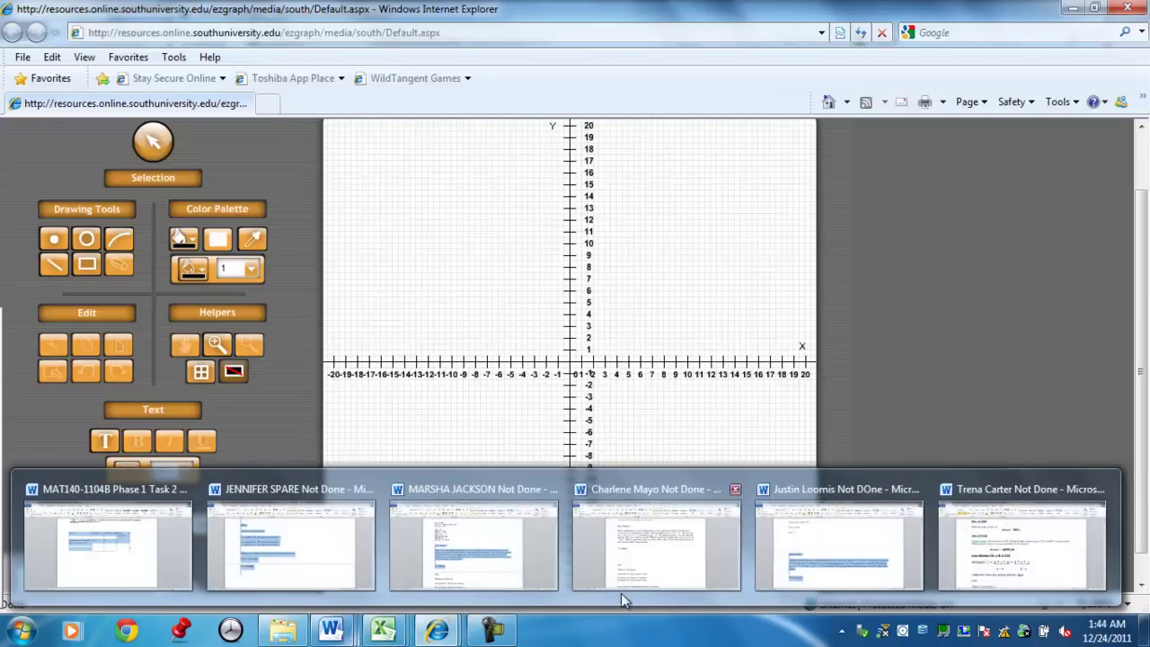
pyautogui.rightClick(1009, 563)
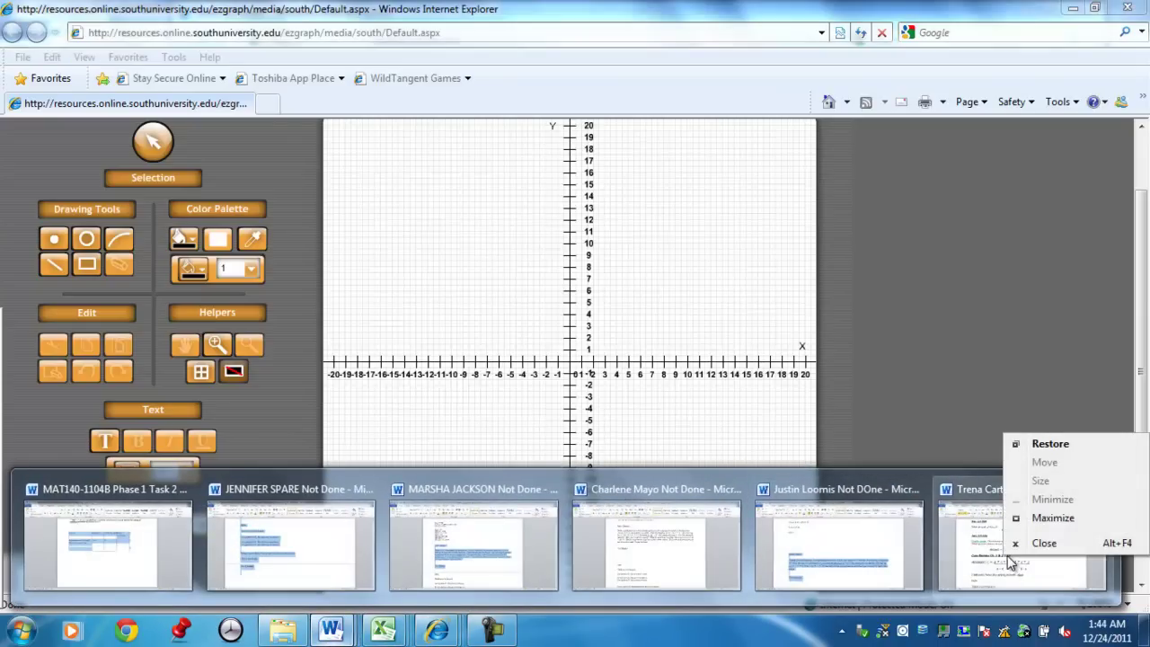
pyautogui.click(950, 415)
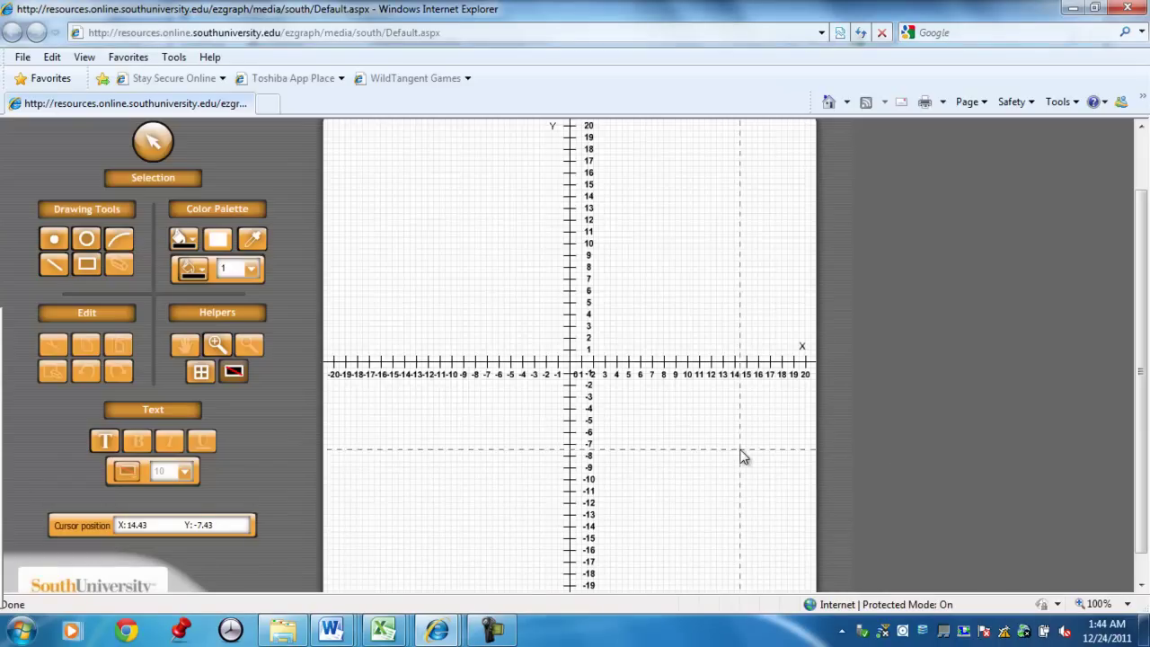
pyautogui.click(34, 629)
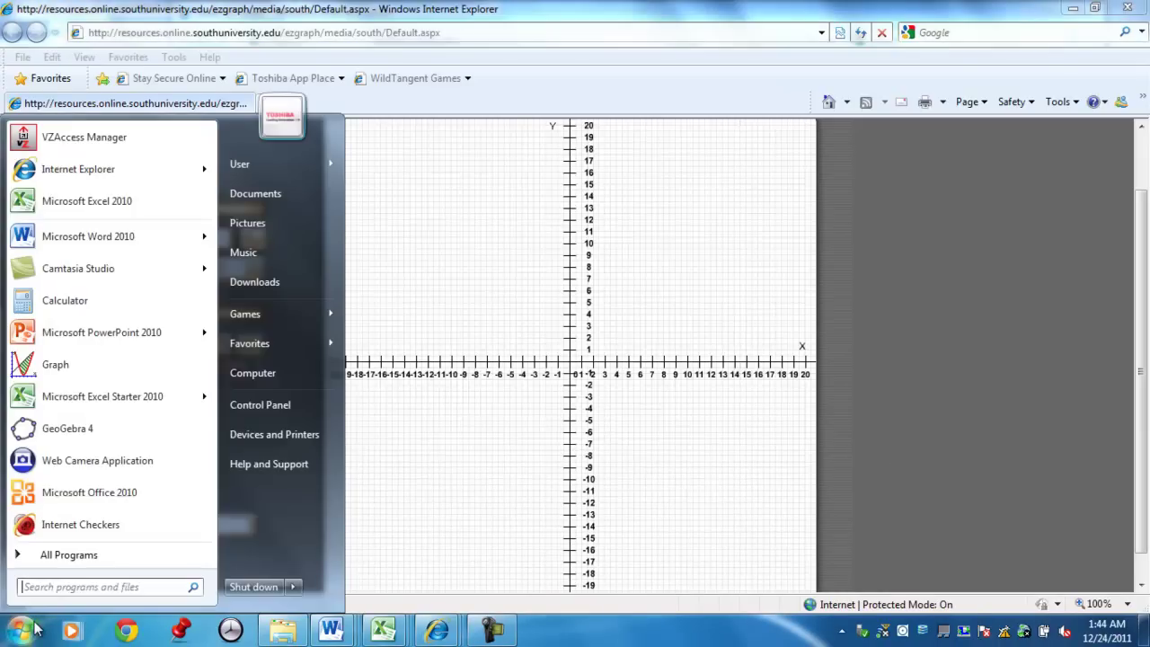
pyautogui.click(550, 239)
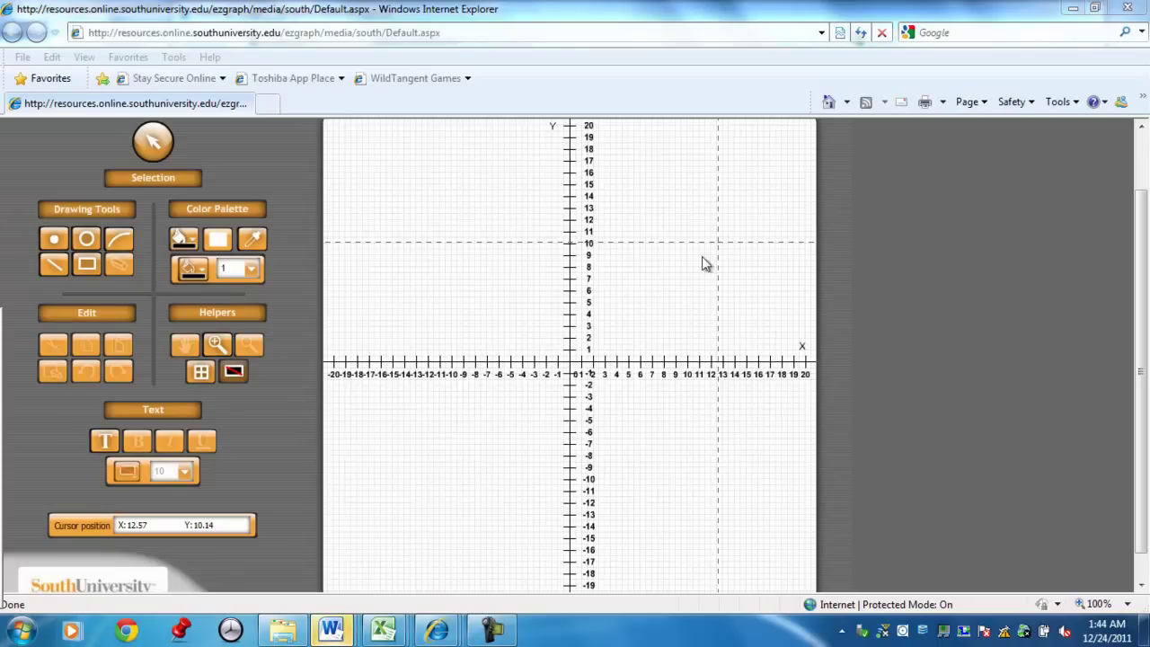
pyautogui.click(331, 629)
pyautogui.click(1042, 543)
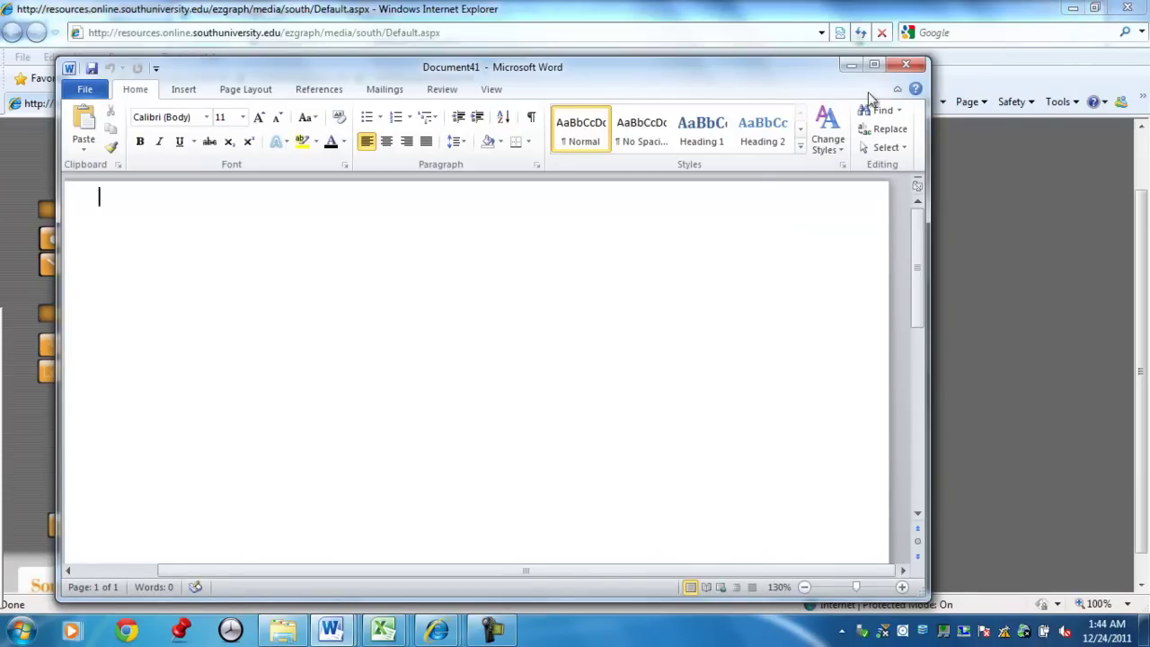
# Maximize Word, set the font size to 20, and type 'y= 2x + 3'.
pyautogui.click(874, 64)
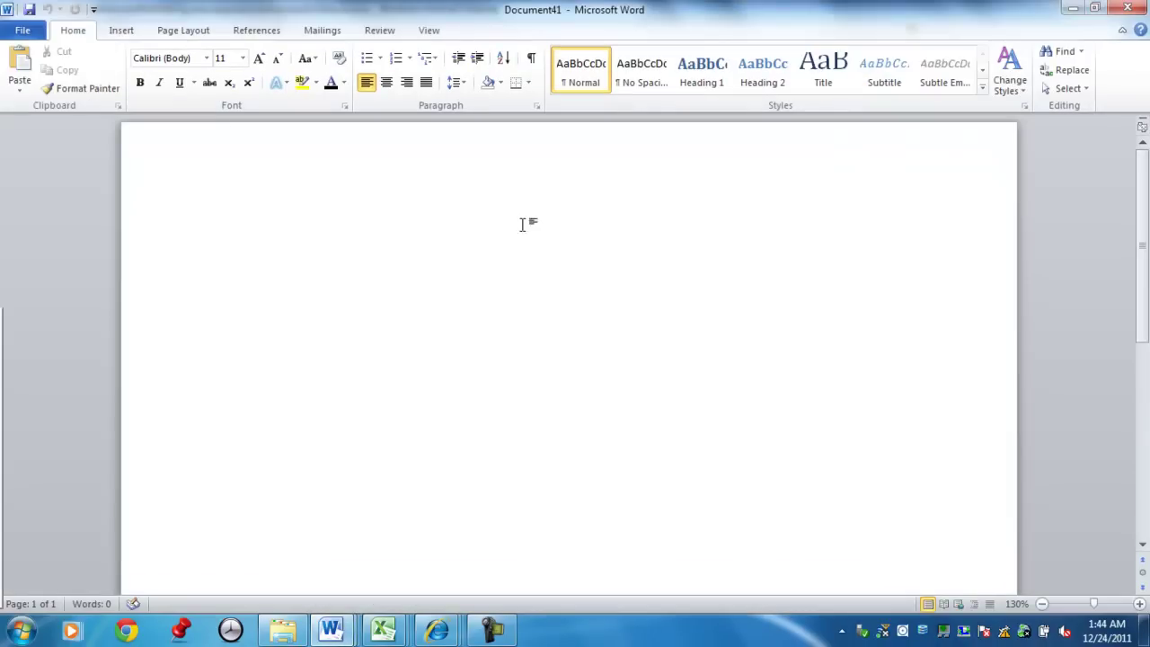
pyautogui.click(243, 57)
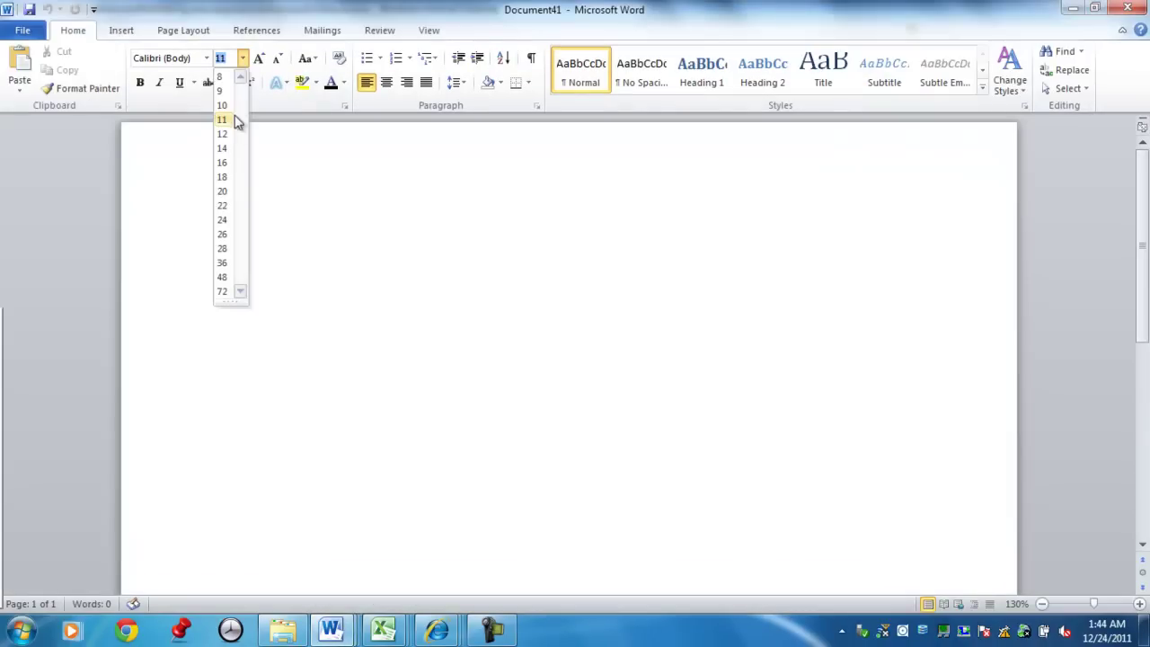
pyautogui.click(227, 193)
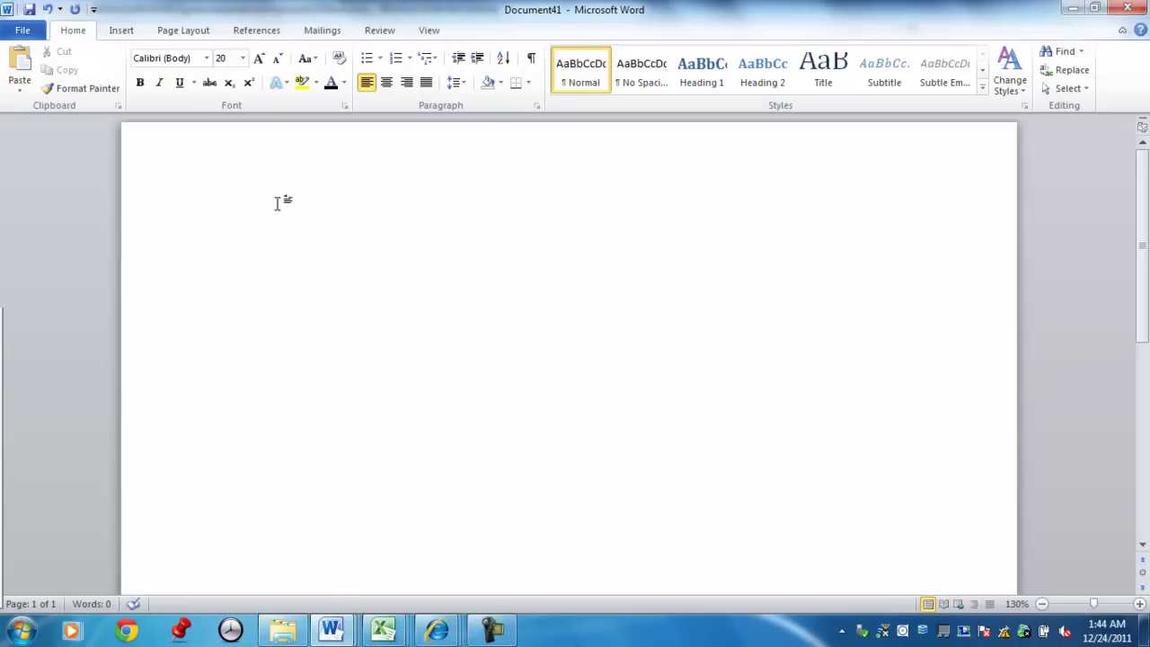
pyautogui.write('y= 2x + ')
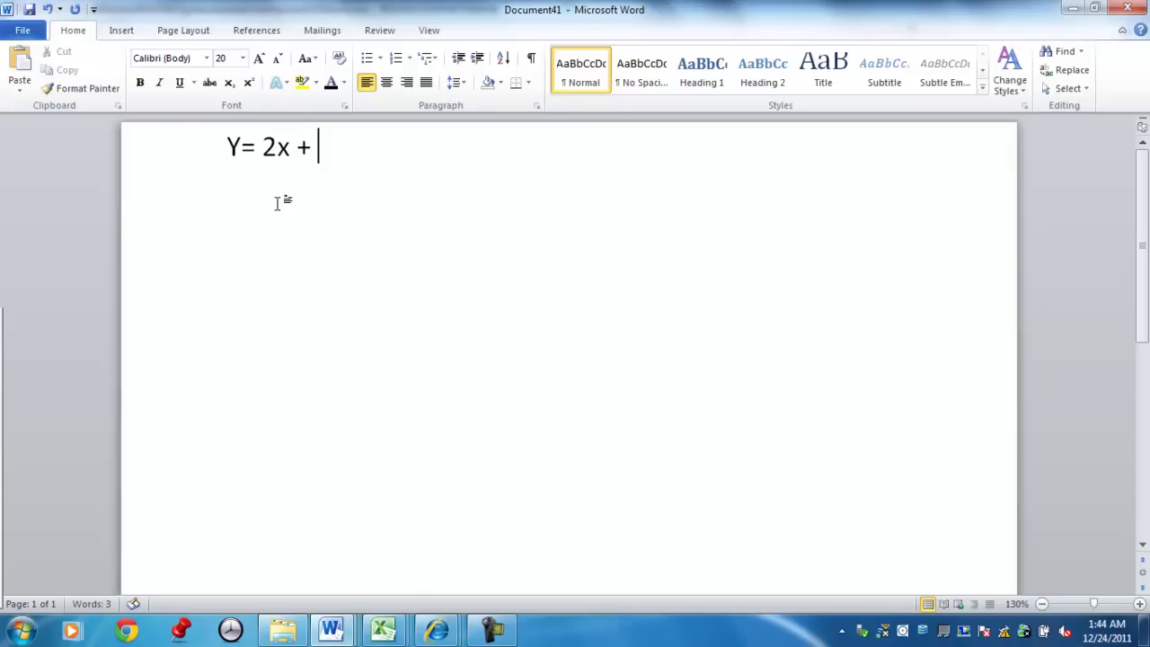
pyautogui.write('3')
# Add 'Slope = 2/1' and 'Y-intercept (0,3)' on separate lines below the equation.
pyautogui.write('slop')
pyautogui.press('BackSpace')
pyautogui.write('ope')
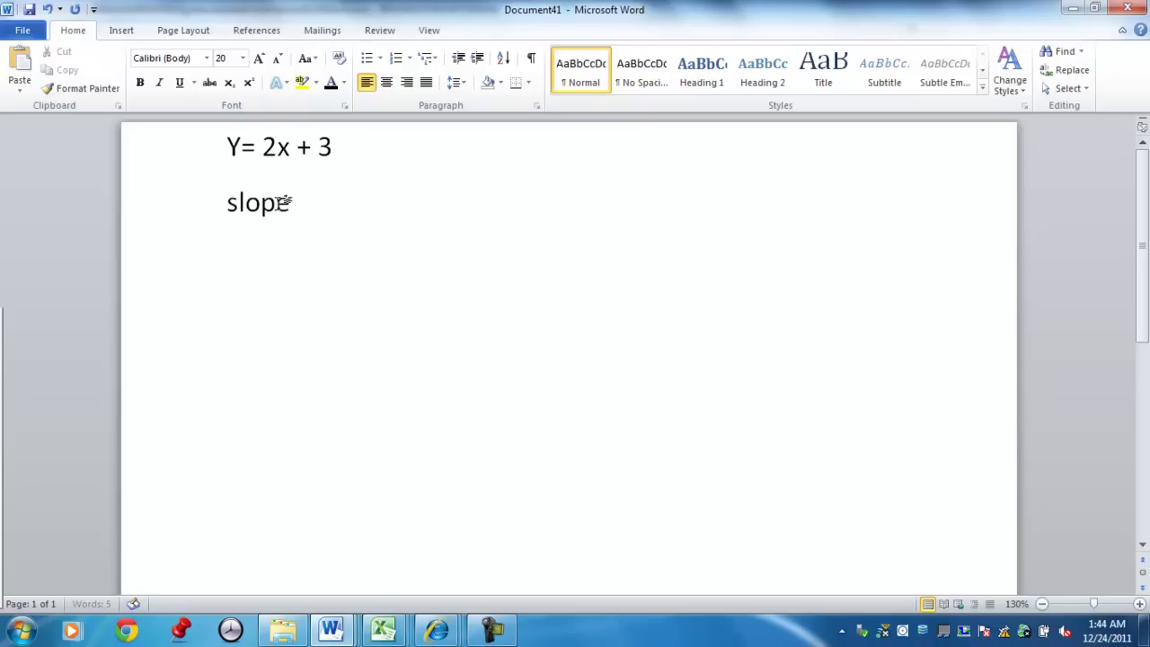
pyautogui.write(' =')
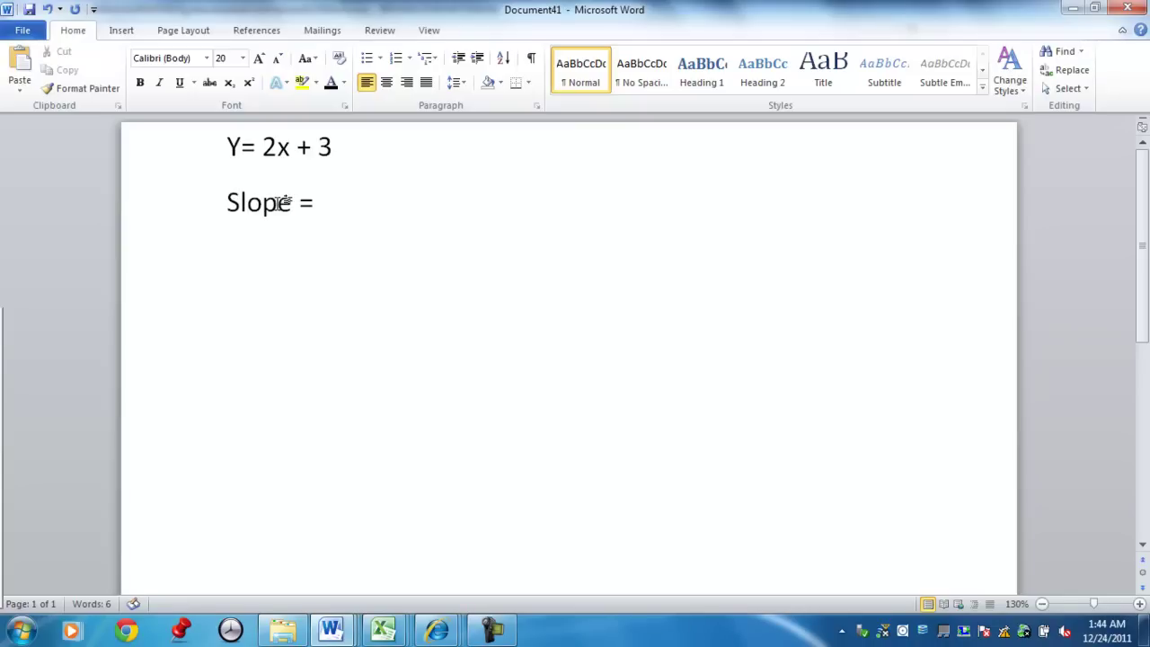
pyautogui.write(' 2/1')
pyautogui.press('Return')
pyautogui.write('Y-')
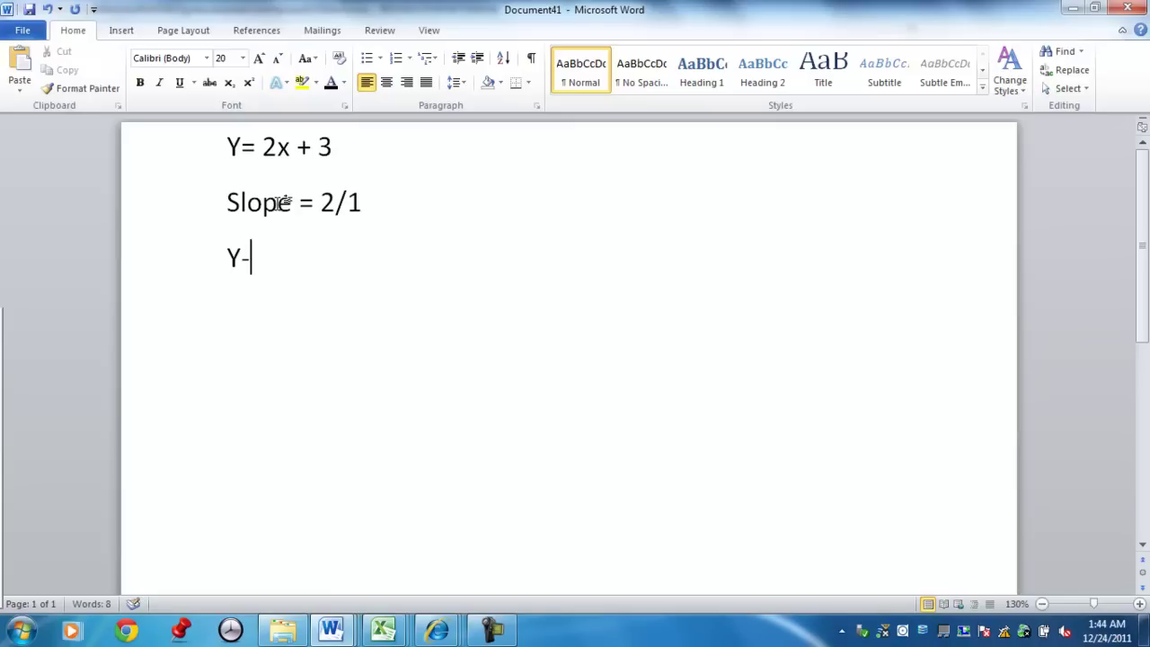
pyautogui.write('intercept')
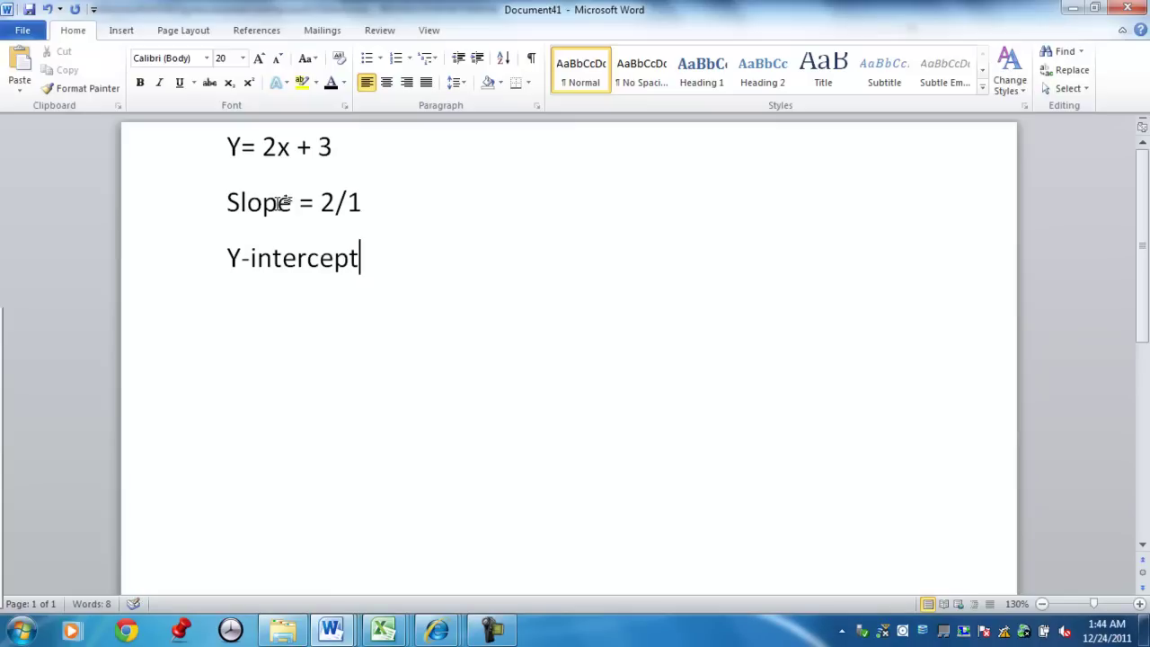
pyautogui.write(' (0,3)')
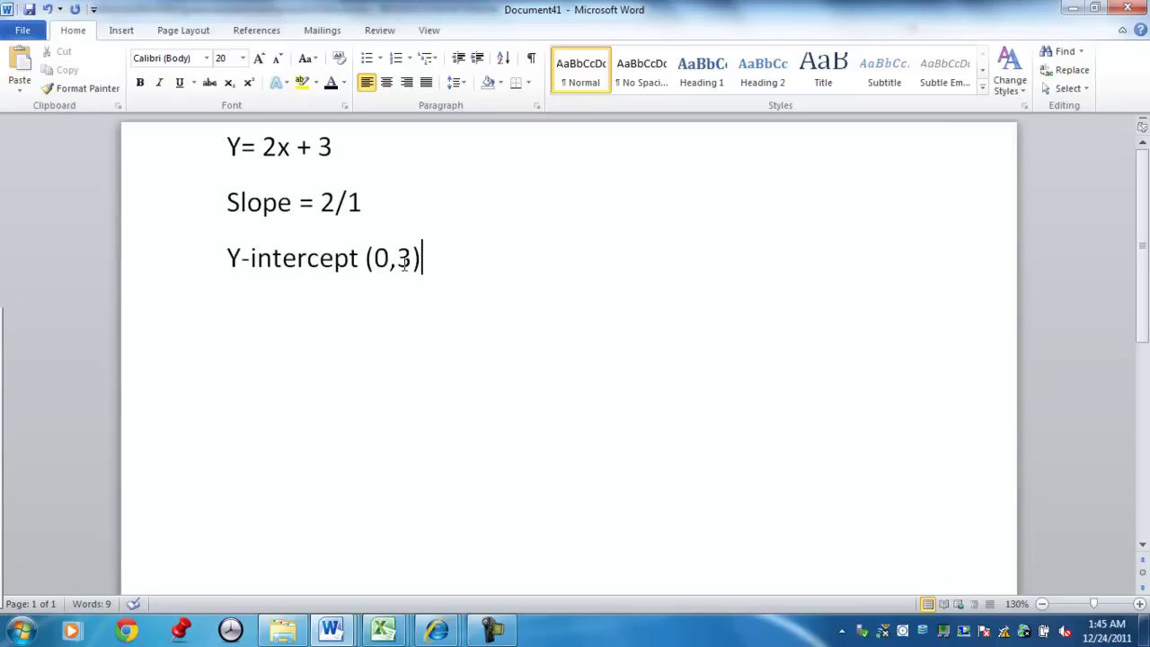
pyautogui.press('Left')
pyautogui.press('Left')
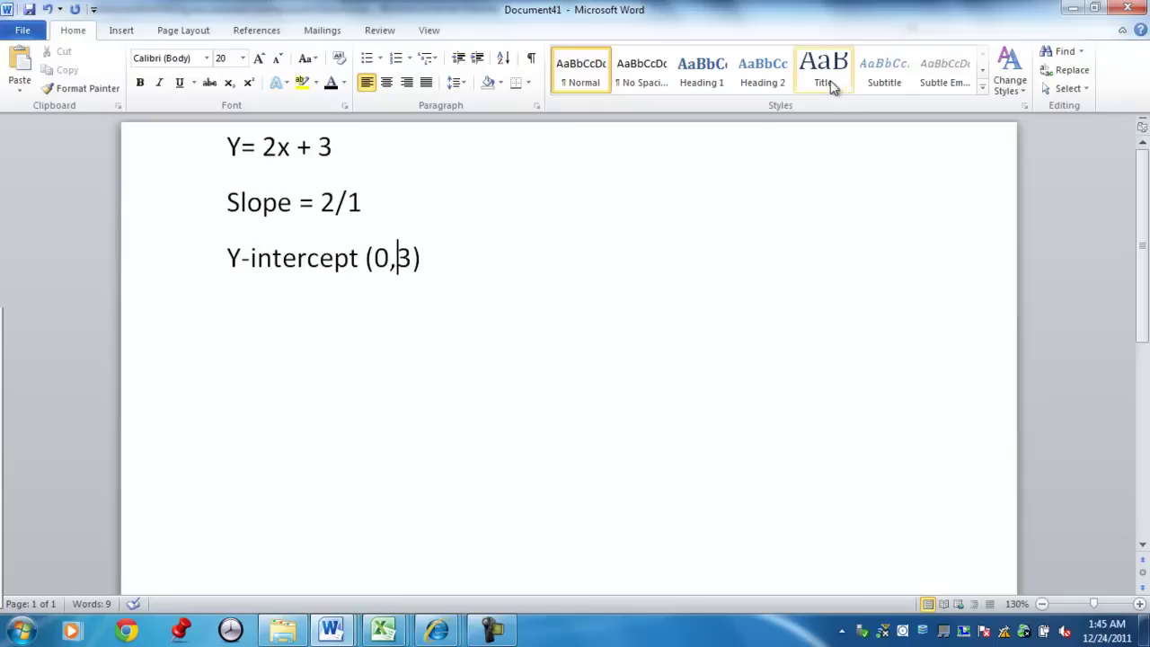
# Minimize Word to reveal the EZgraph grid and select the Point Tool.
pyautogui.click(1073, 8)
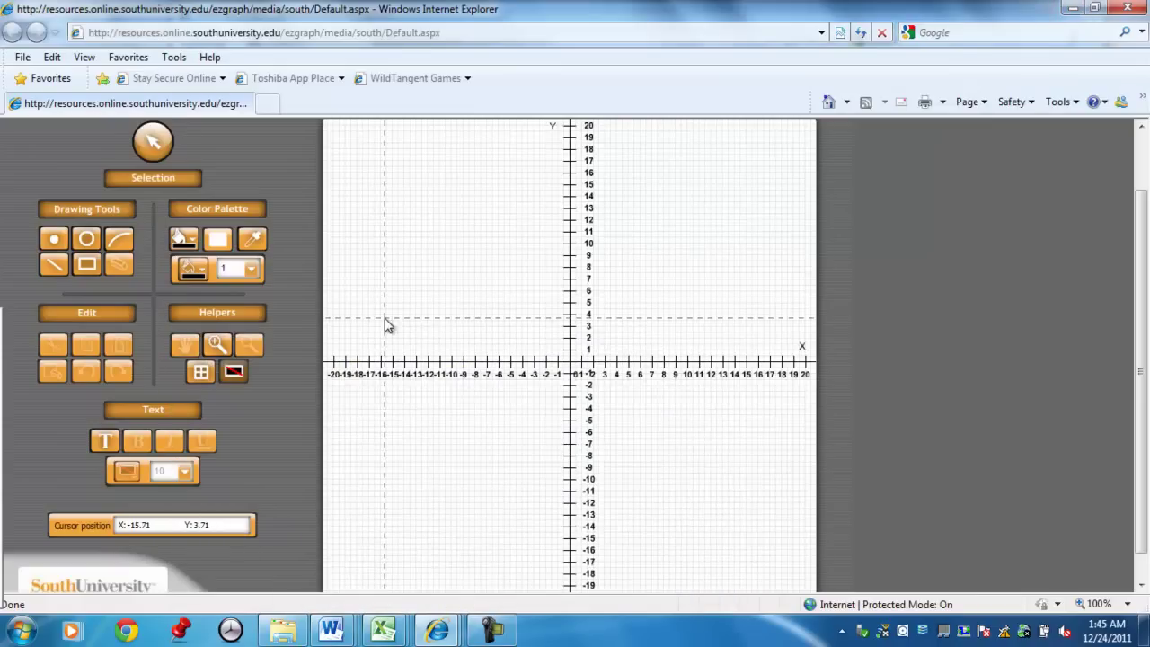
pyautogui.click(55, 242)
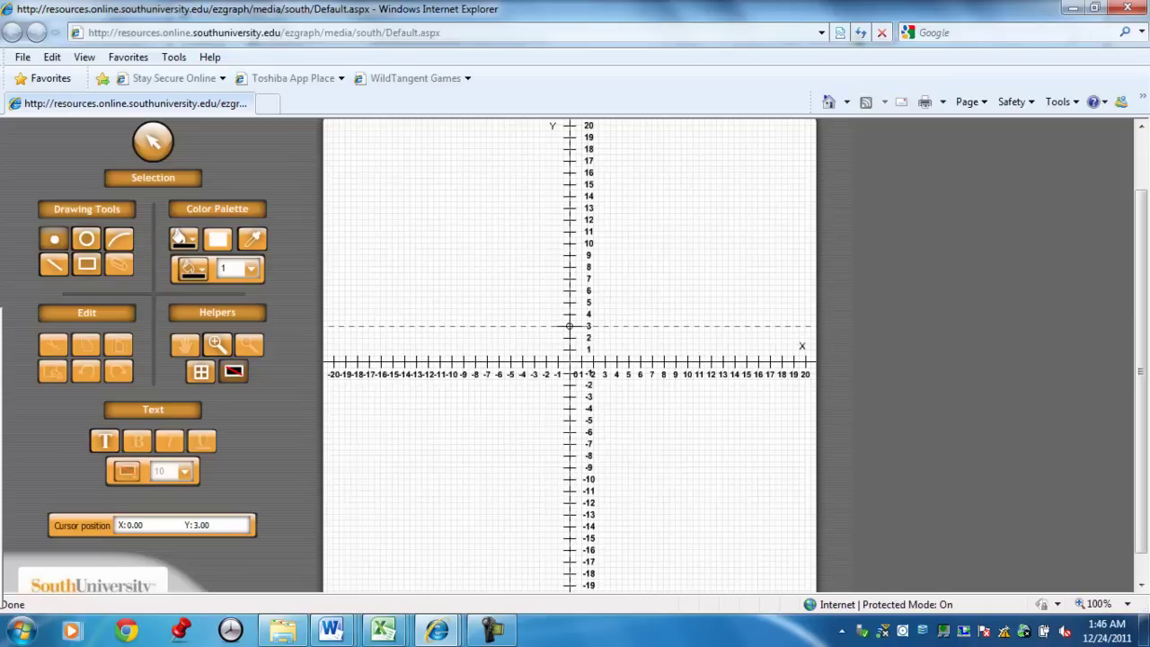
# Place points at (0, 3), (1, 5) and (2, 7) with the Point Tool.
pyautogui.click(569, 326)
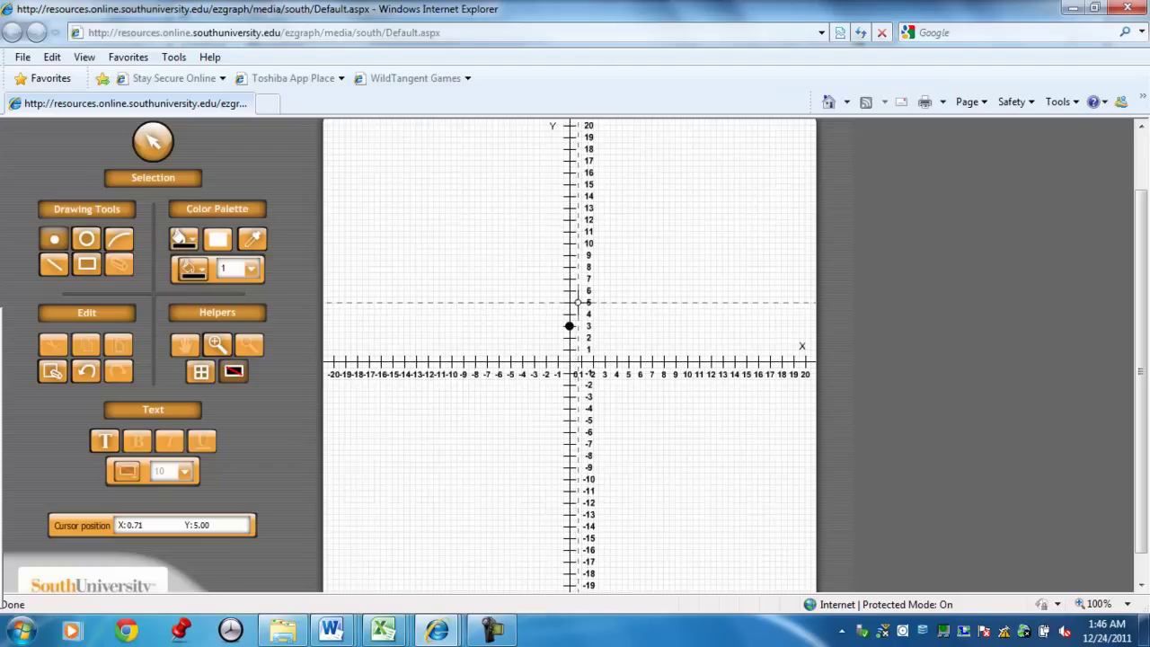
pyautogui.click(582, 302)
pyautogui.click(592, 280)
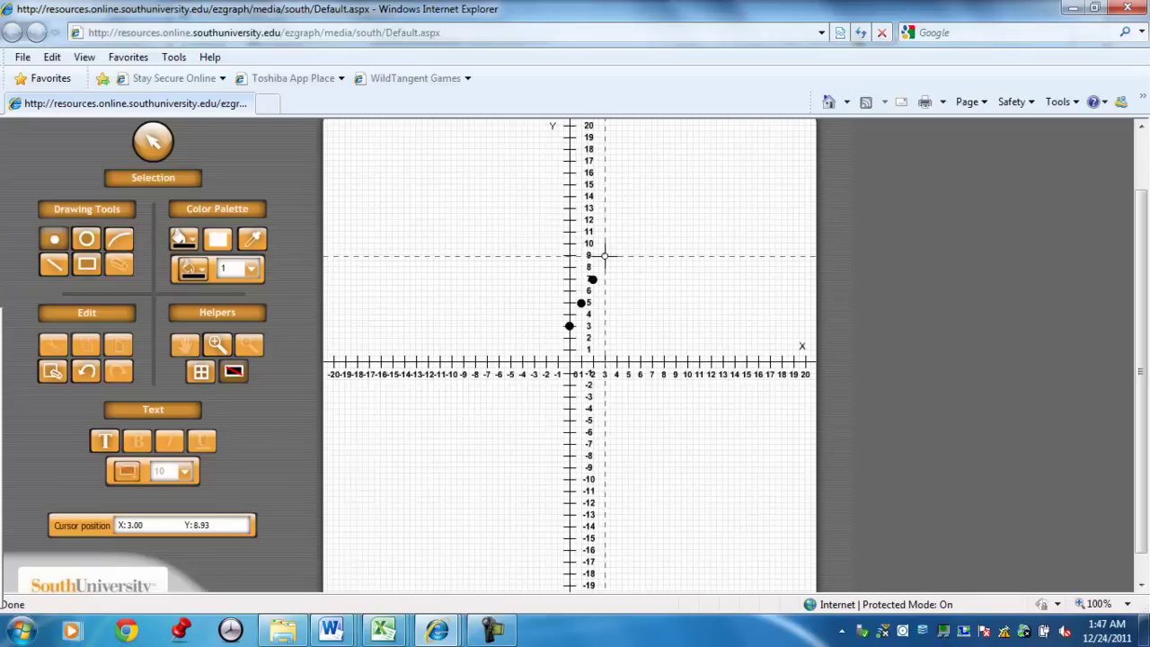
# Place points at (3, 9), (4, 11), (5, 13) and (6, 15).
pyautogui.click(605, 256)
pyautogui.click(616, 232)
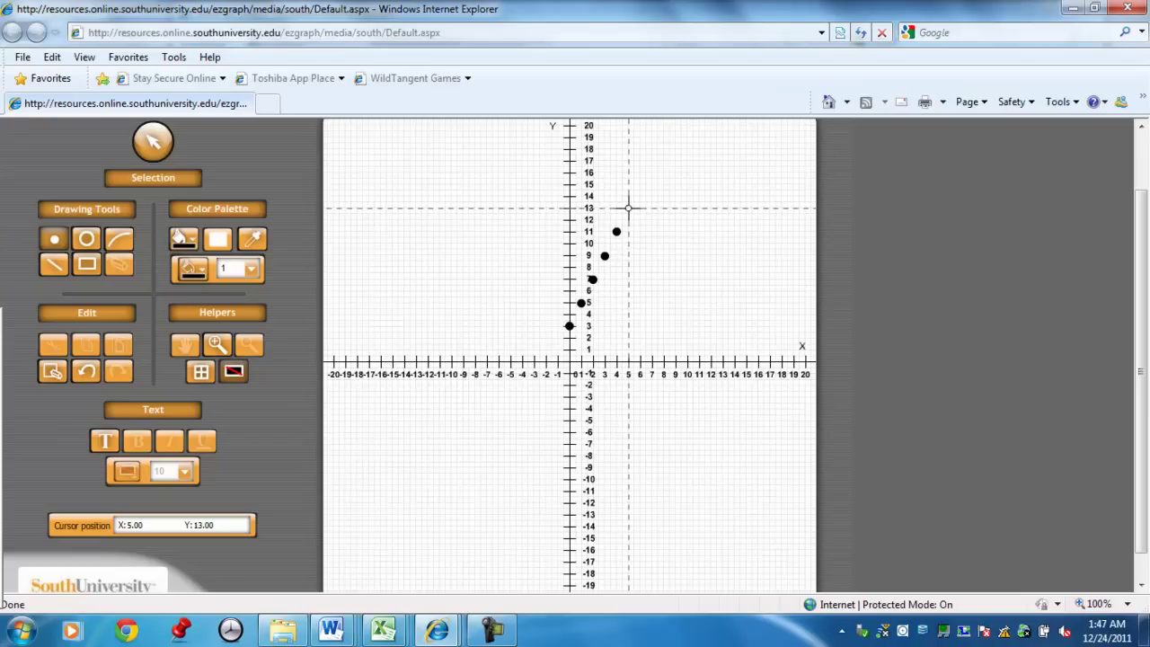
pyautogui.click(629, 209)
pyautogui.click(640, 185)
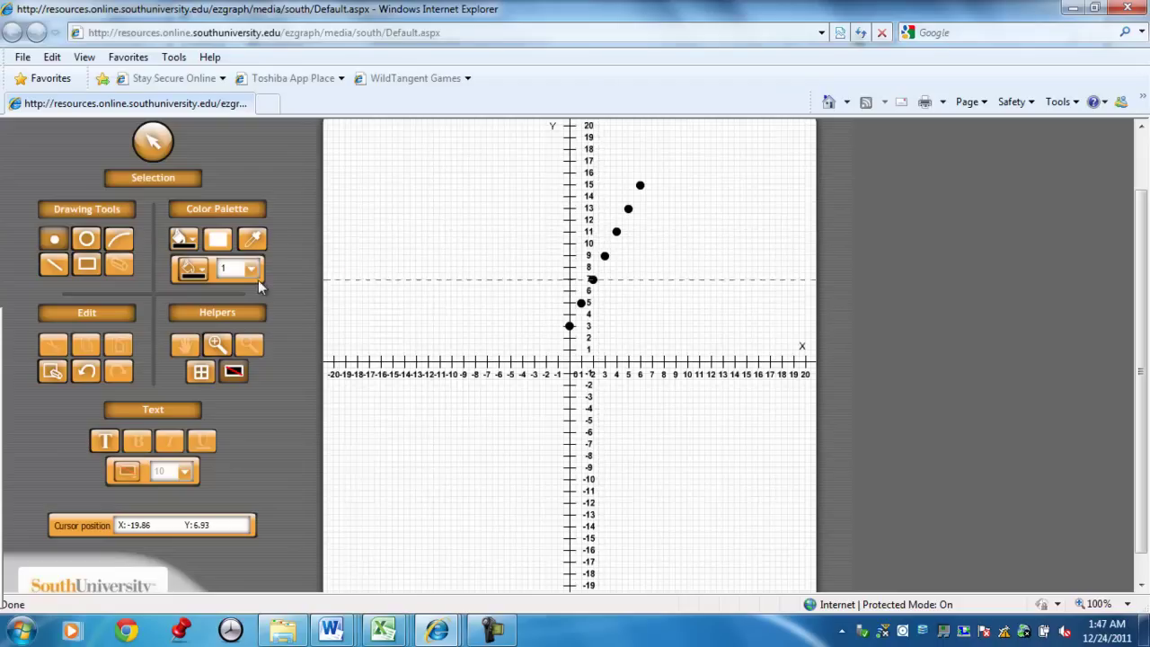
pyautogui.click(62, 270)
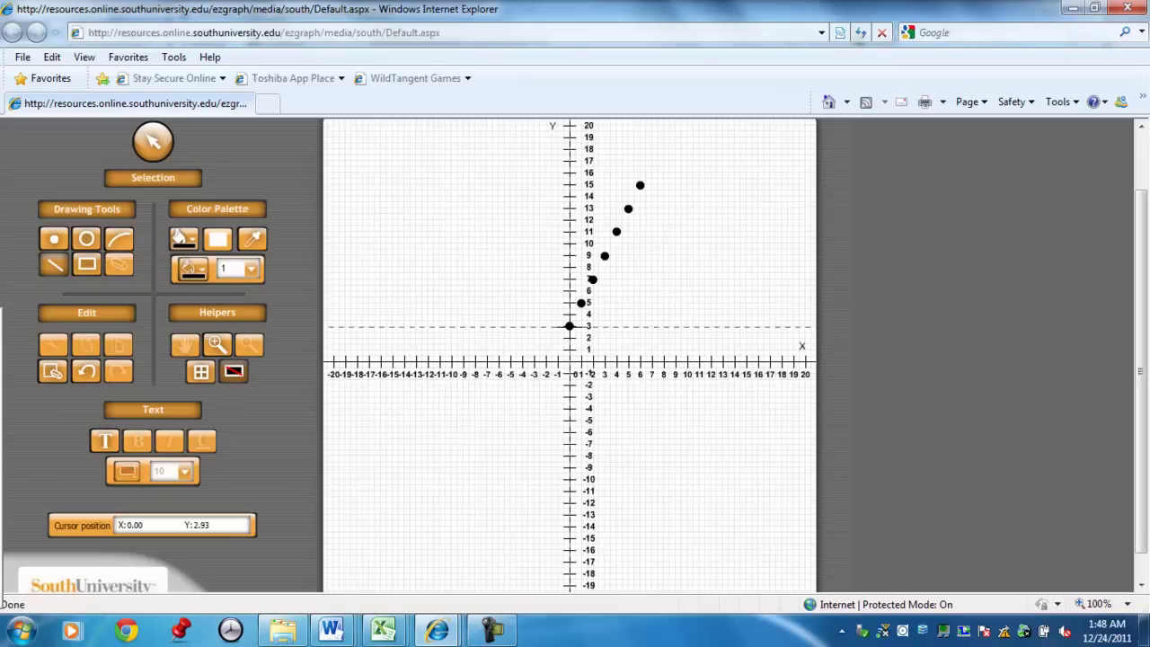
# Draw a line from (0, 3) up through the plotted points to about (9, 20).
pyautogui.moveTo(569, 326); pyautogui.dragTo(675, 125)
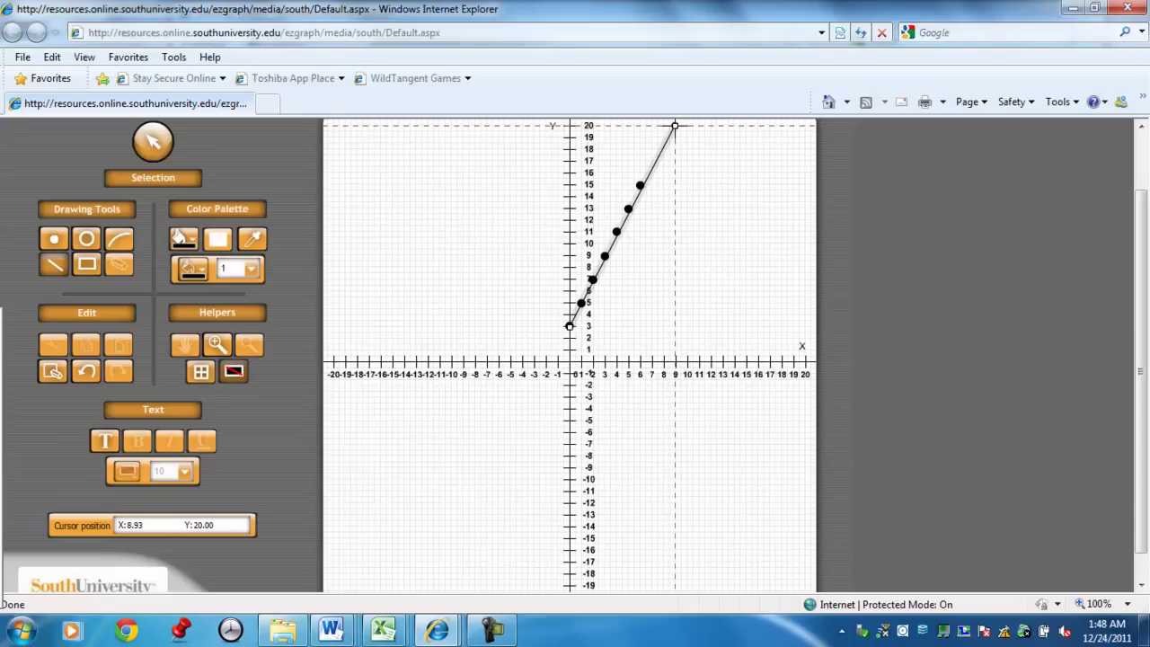
# Stretch the line's end past the top edge of the grid.
pyautogui.moveTo(675, 124); pyautogui.dragTo(675, 122)
pyautogui.moveTo(677, 122); pyautogui.dragTo(679, 118)
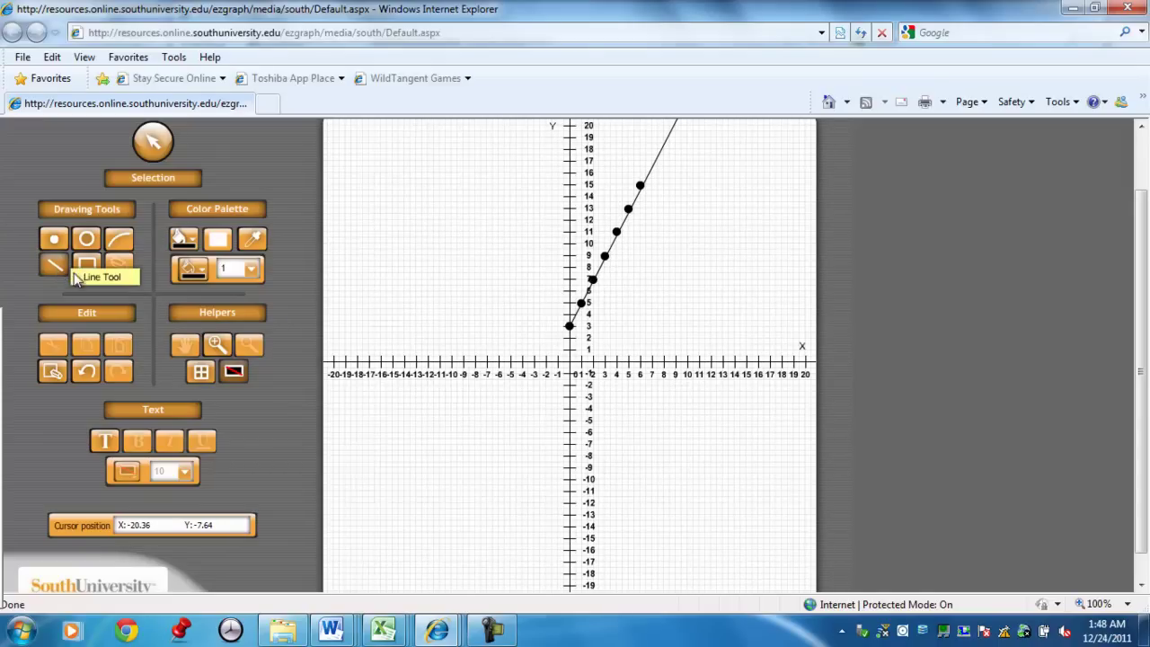
pyautogui.click(580, 304)
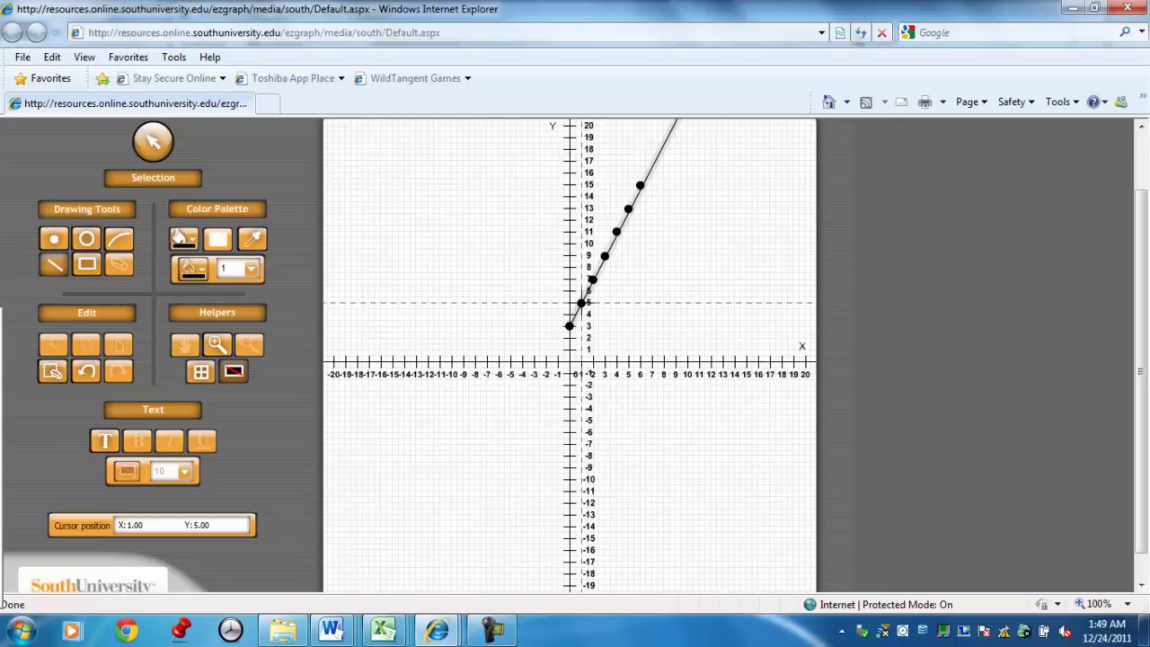
# Draw a line from (1, 5) down through (0, 3) to the grid's bottom edge.
pyautogui.moveTo(581, 303); pyautogui.dragTo(425, 597)
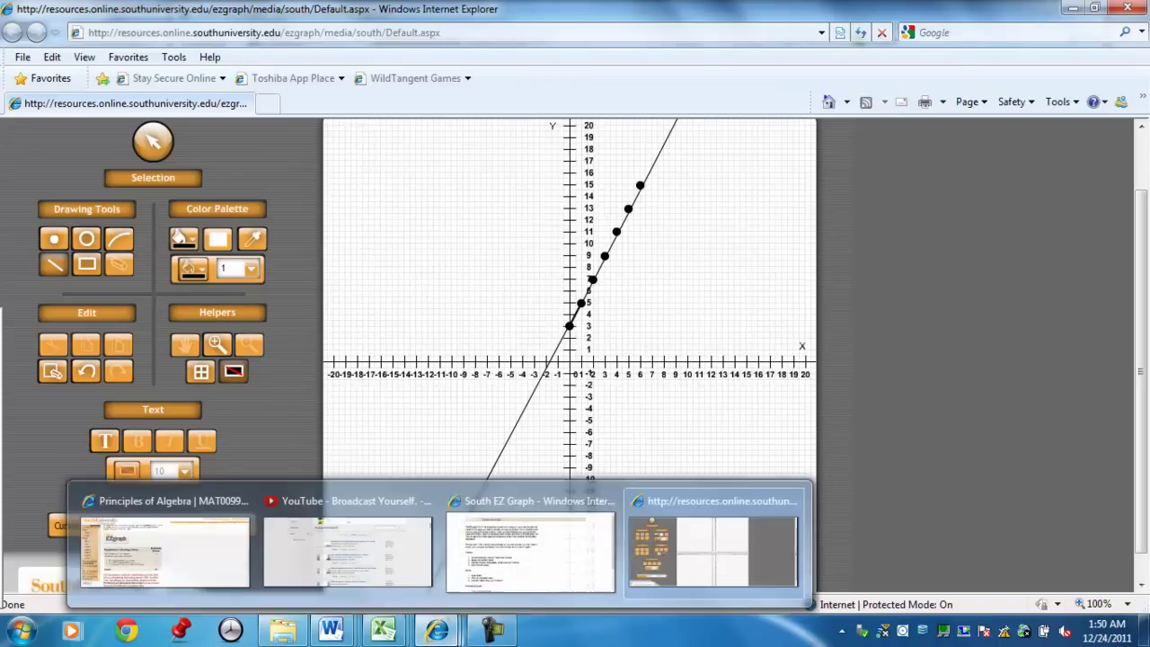
pyautogui.moveTo(506, 636)
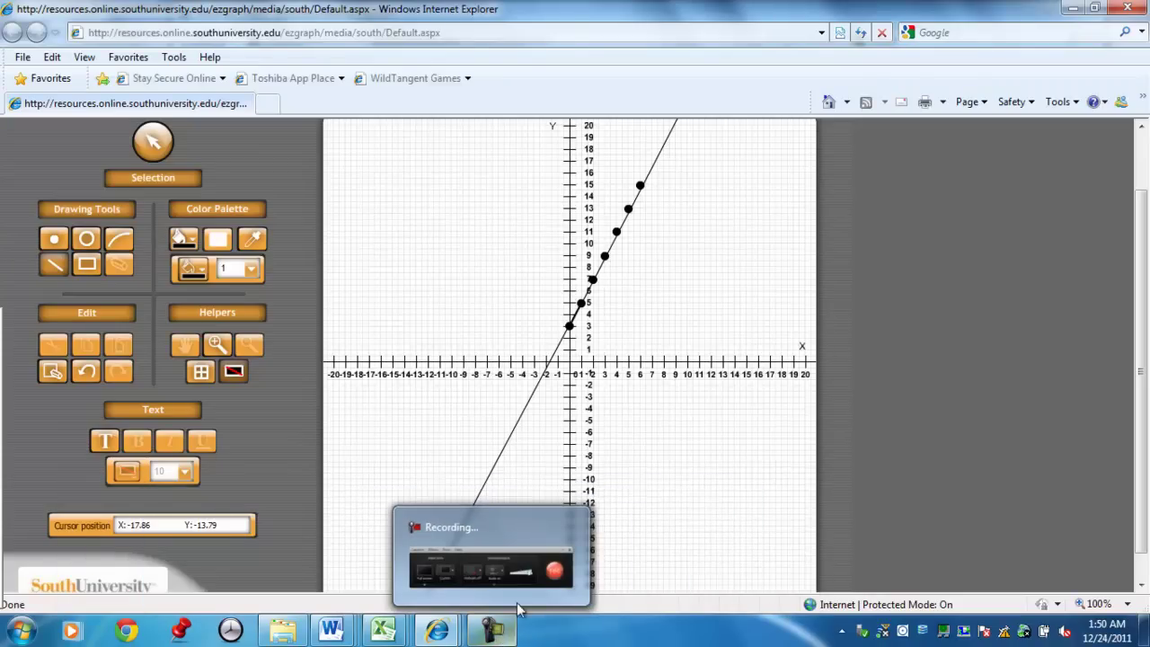
pyautogui.click(522, 527)
pyautogui.click(755, 395)
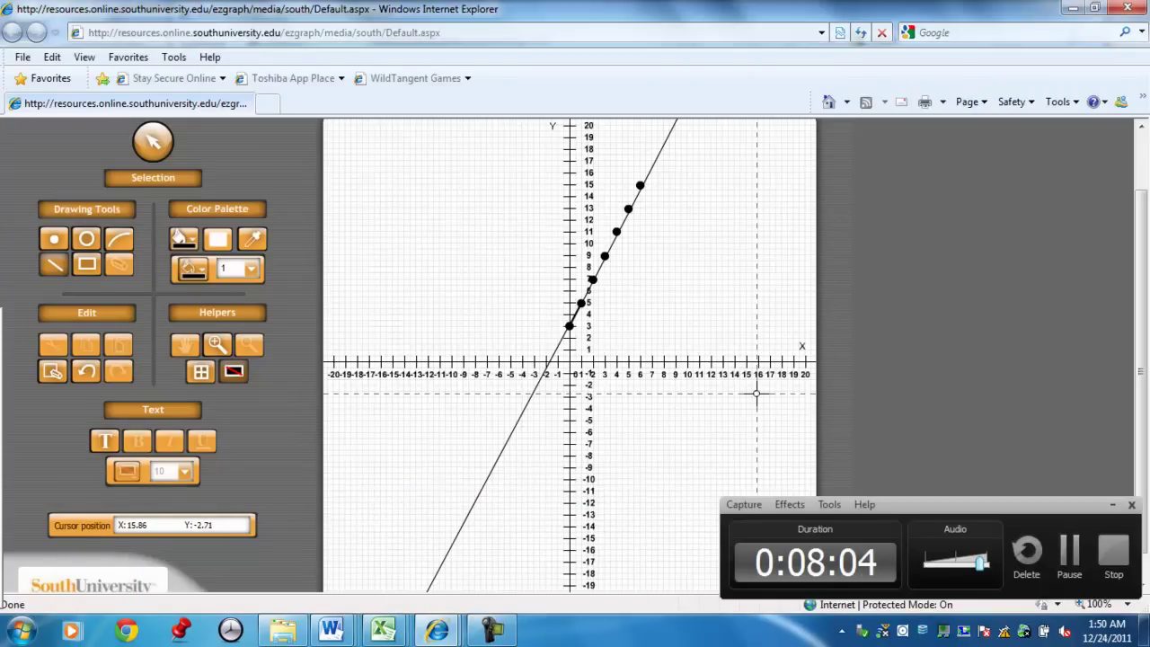
pyautogui.click(1113, 505)
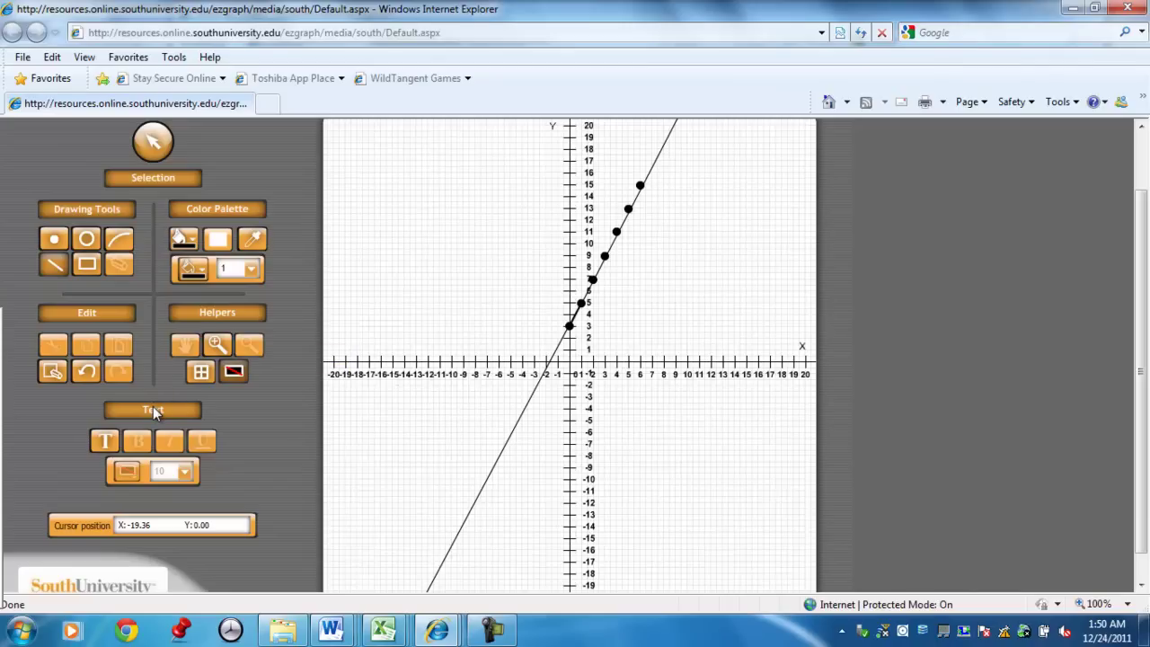
# Add a text label near the grid's top-left reading 'Question Section 3.1 #950 y=2x+3'.
pyautogui.click(104, 440)
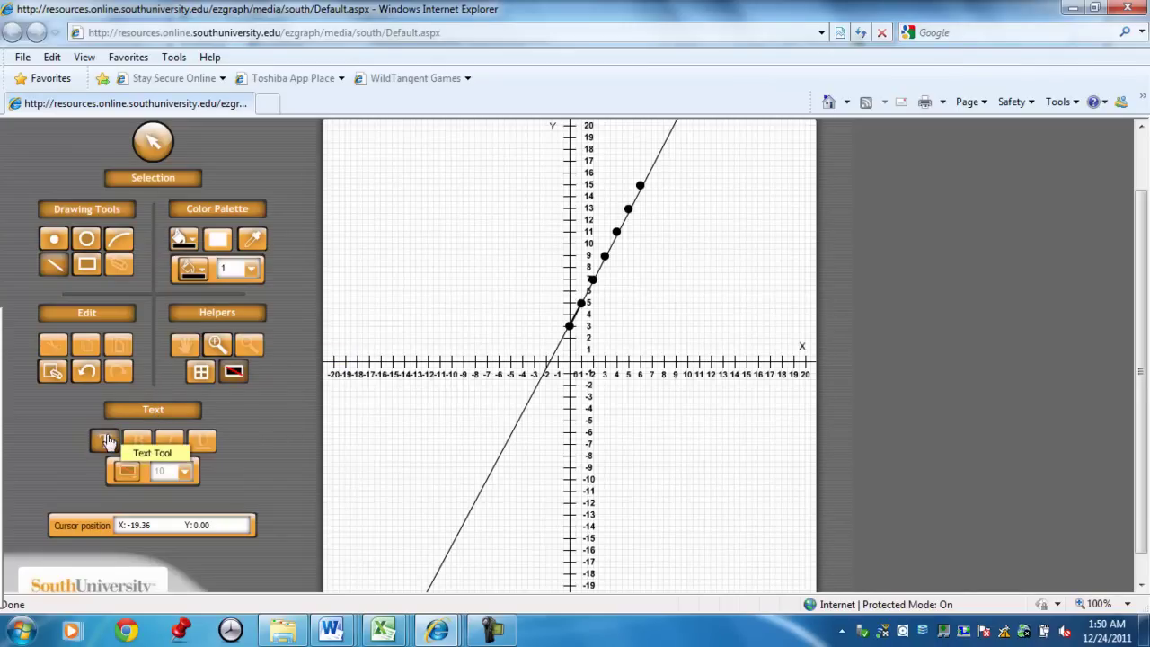
pyautogui.click(351, 176)
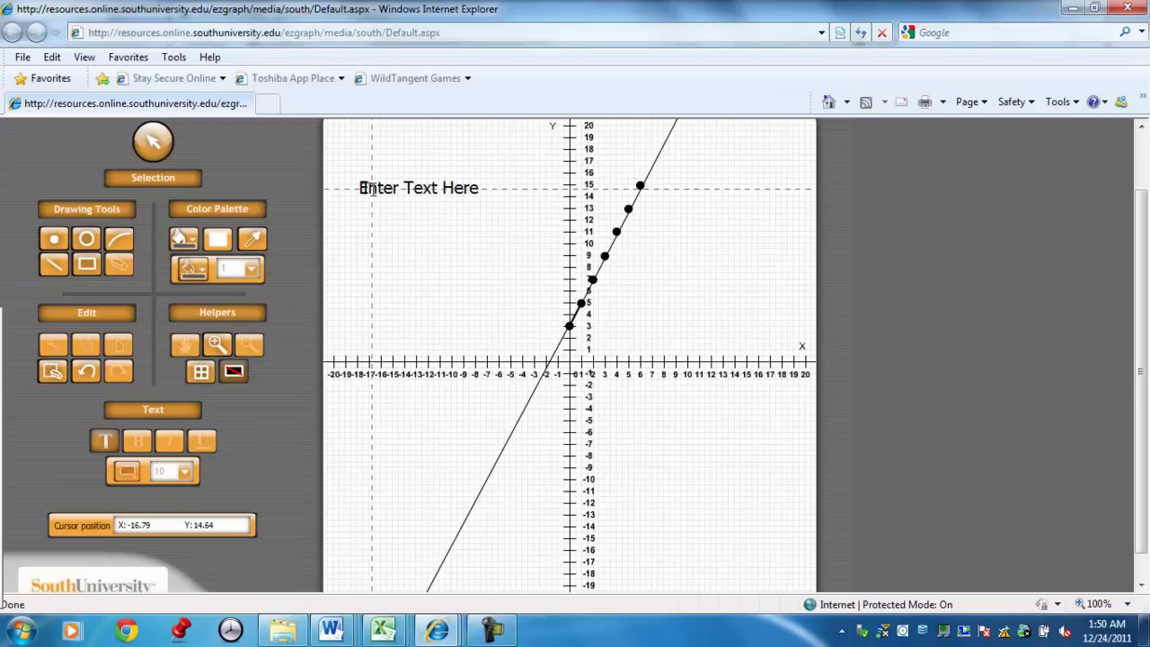
pyautogui.click(364, 189)
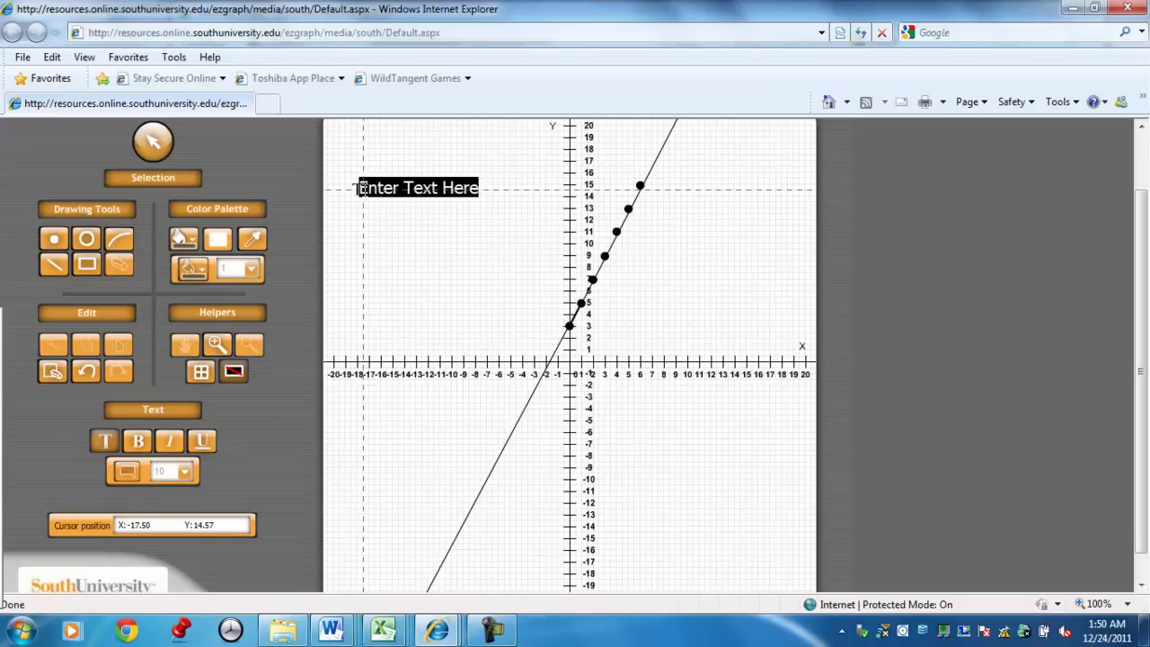
pyautogui.press('BackSpace')
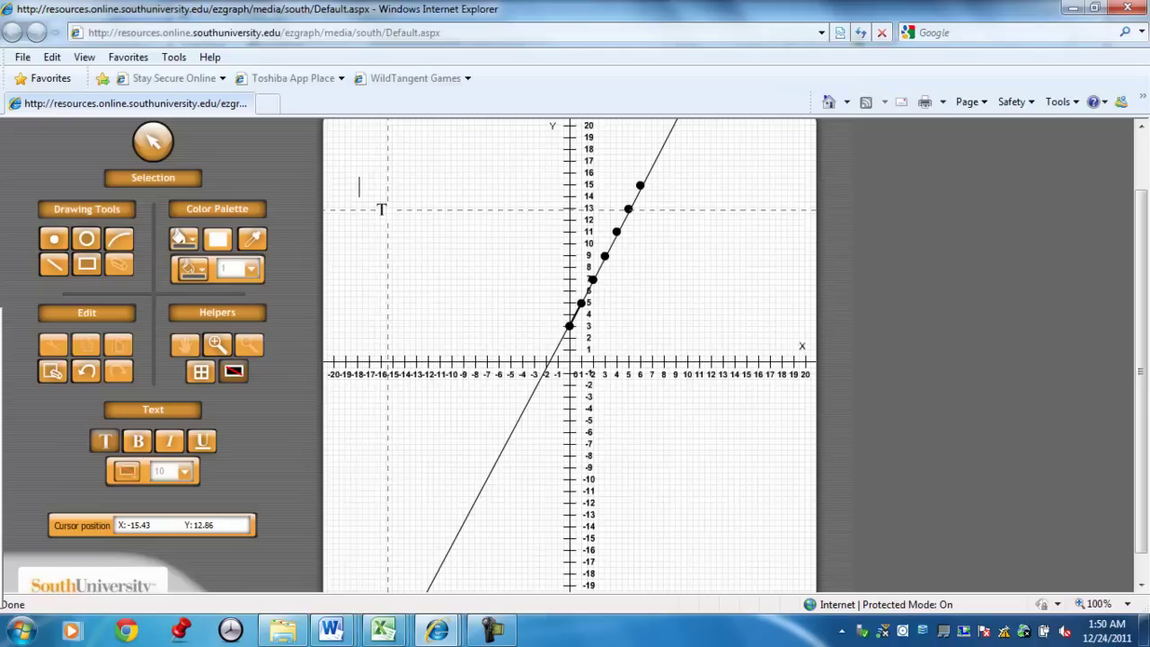
pyautogui.write('Quize')
pyautogui.press('BackSpace')
pyautogui.press('BackSpace')
pyautogui.press('BackSpace')
pyautogui.write('estion')
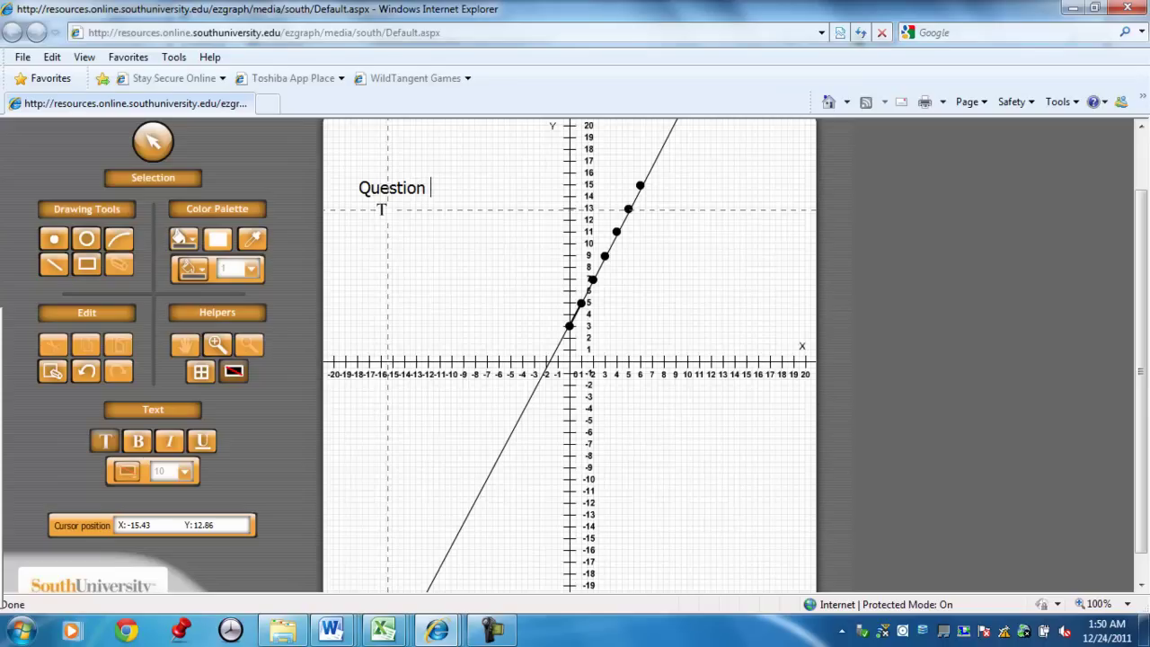
pyautogui.write(' Section 2')
pyautogui.press('BackSpace')
pyautogui.write('3.1 ')
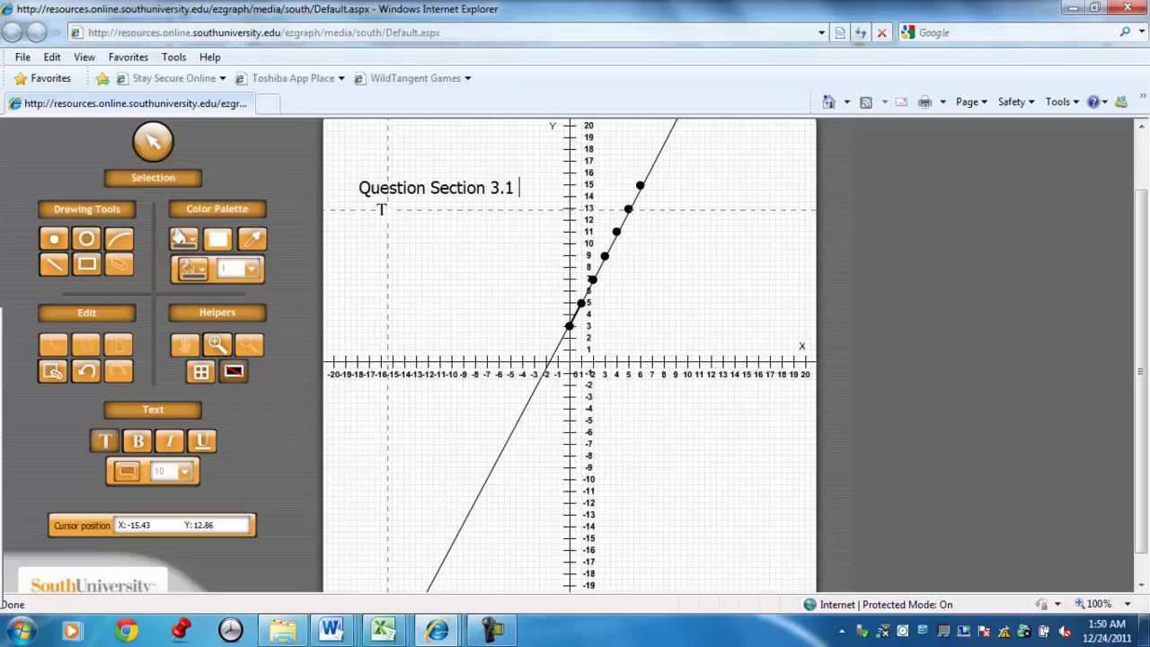
pyautogui.write('#950 y=')
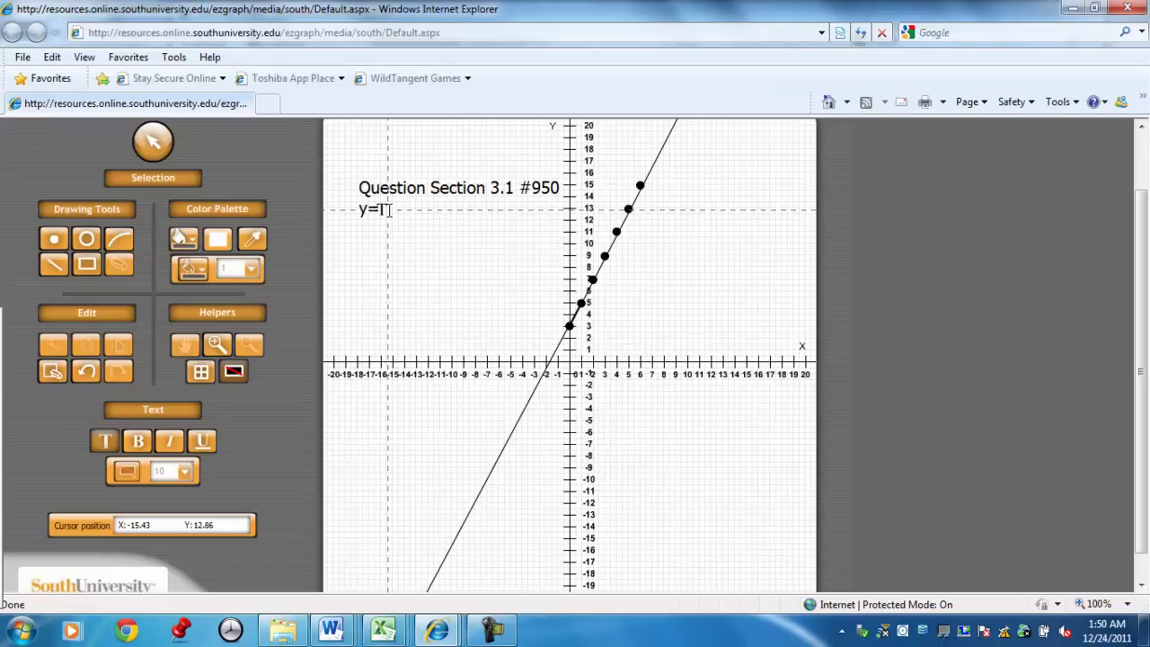
pyautogui.write('2x+3')
# Add lines 'slope = 2/1' and 'yintercept (0,3)' to the label, followed by the student's name.
pyautogui.press('Return')
pyautogui.write('slope')
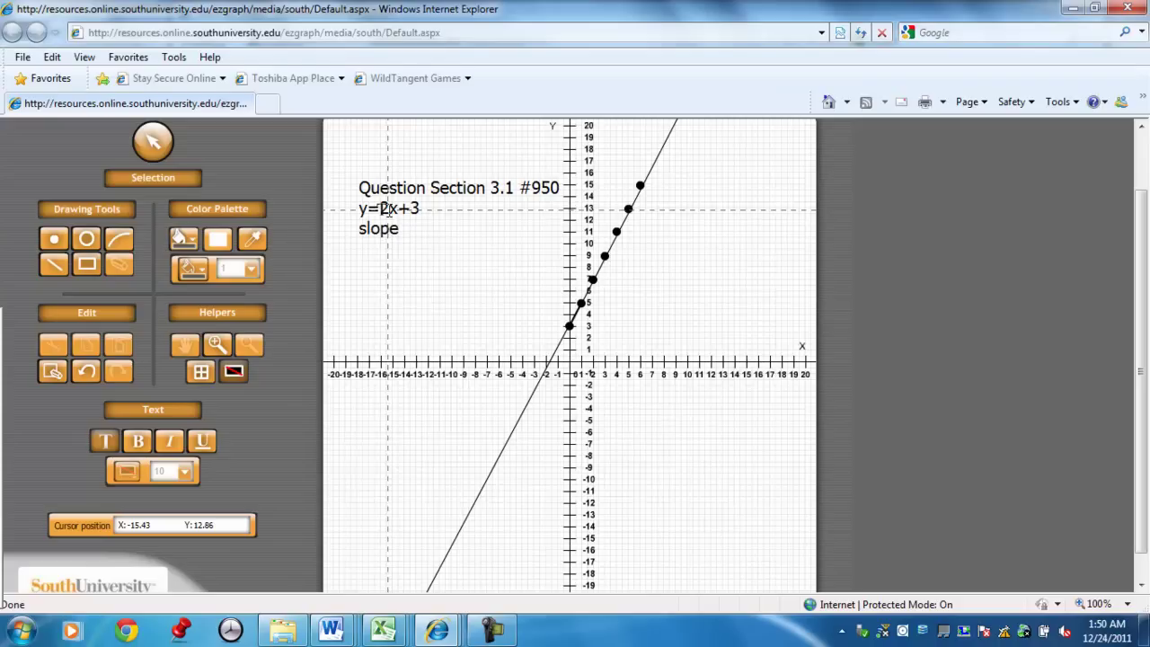
pyautogui.write(' = 2/1')
pyautogui.press('Return')
pyautogui.write('yintercept')
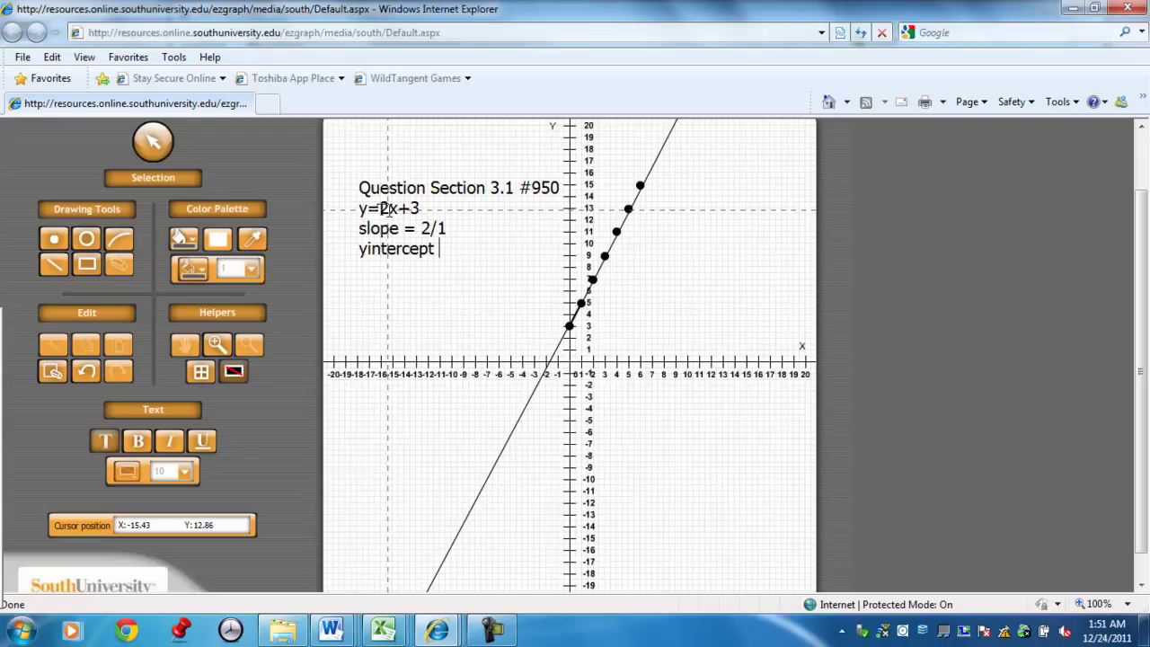
pyautogui.write(' (0,3)')
pyautogui.press('Return')
pyautogui.press('Return')
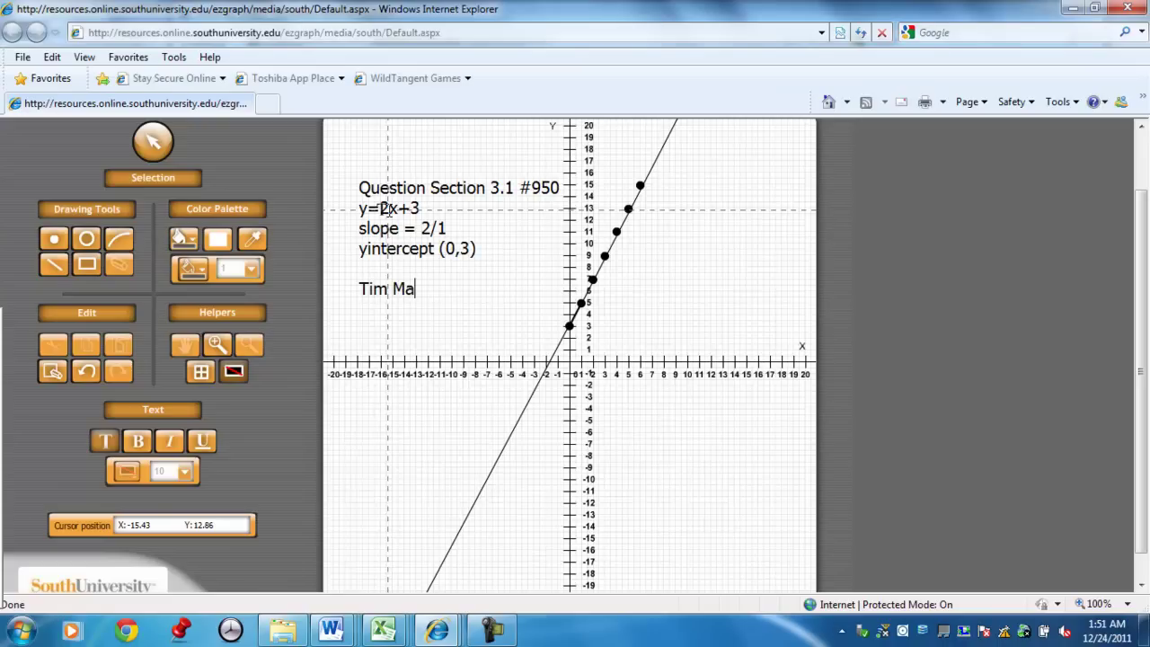
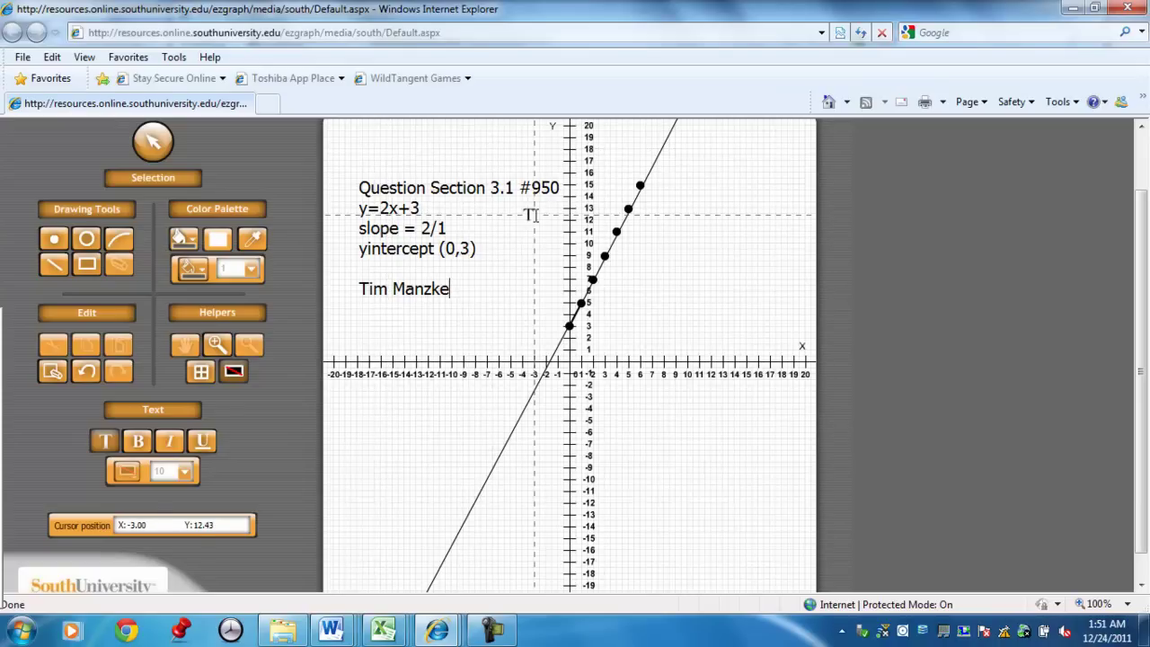
# Save the labelled graph from the EZgraph header and accept the confirmation message.
pyautogui.scroll(2, 1135, 304)
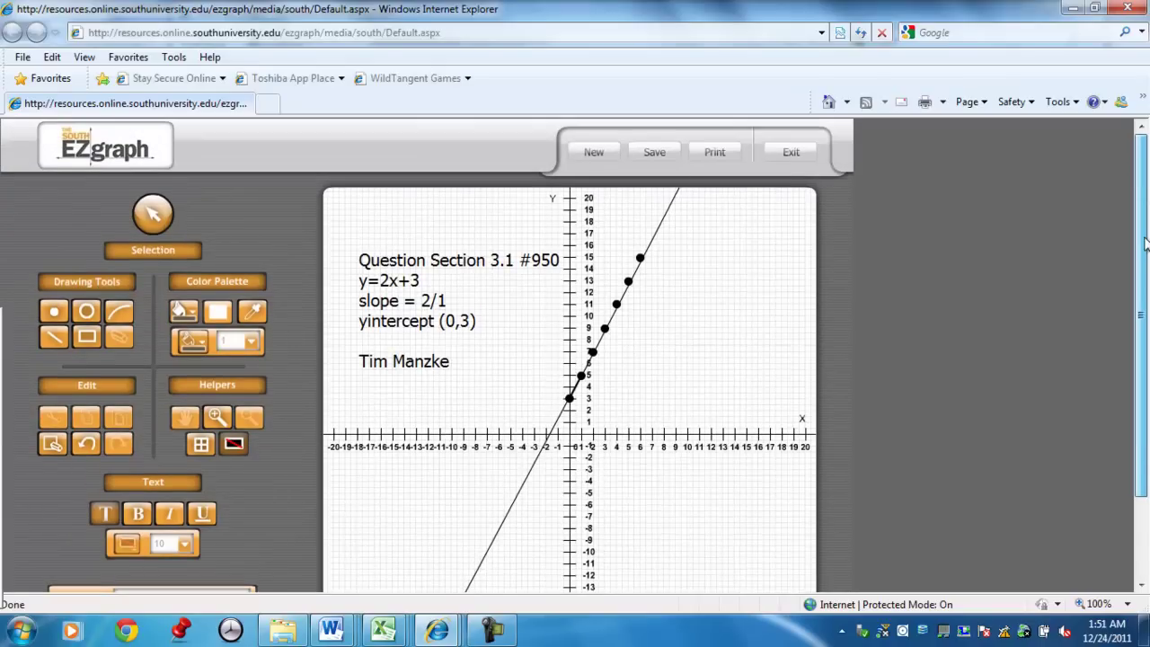
pyautogui.click(645, 155)
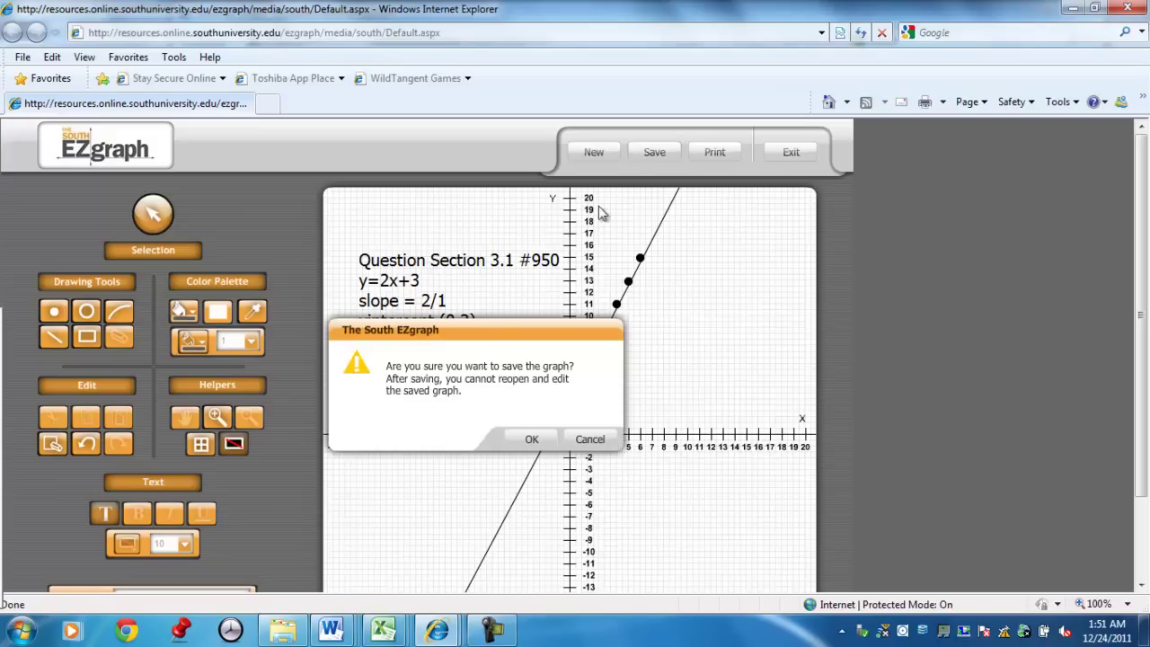
pyautogui.click(527, 439)
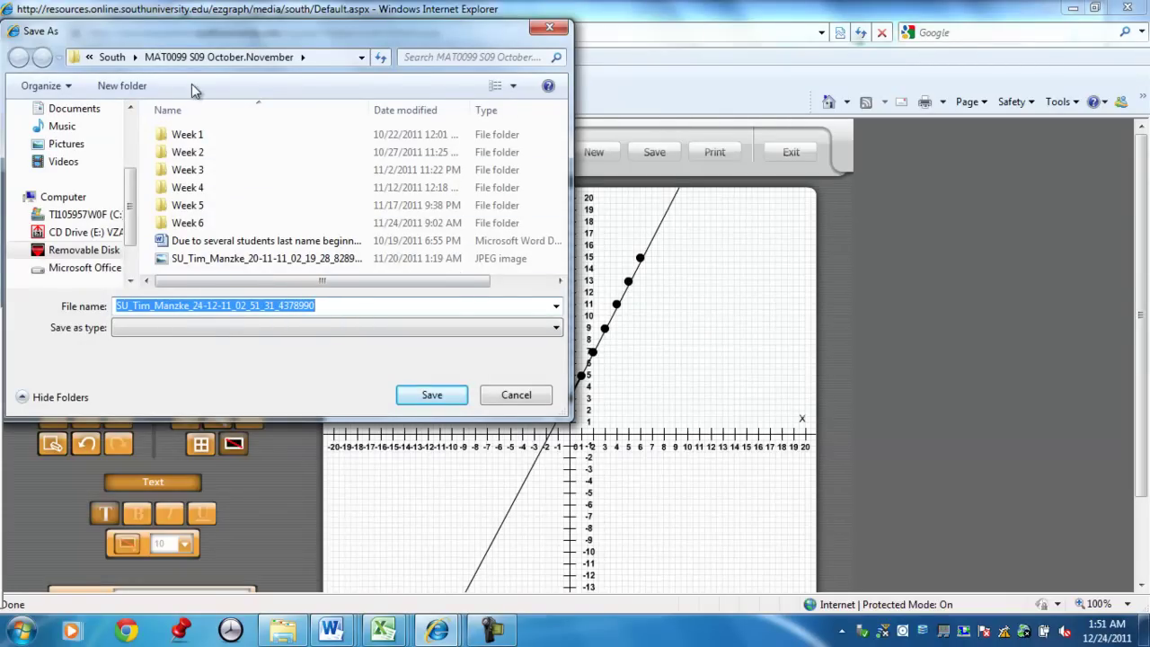
# Create and open a new 'Week 5' folder inside the November–January course folder.
pyautogui.click(135, 57)
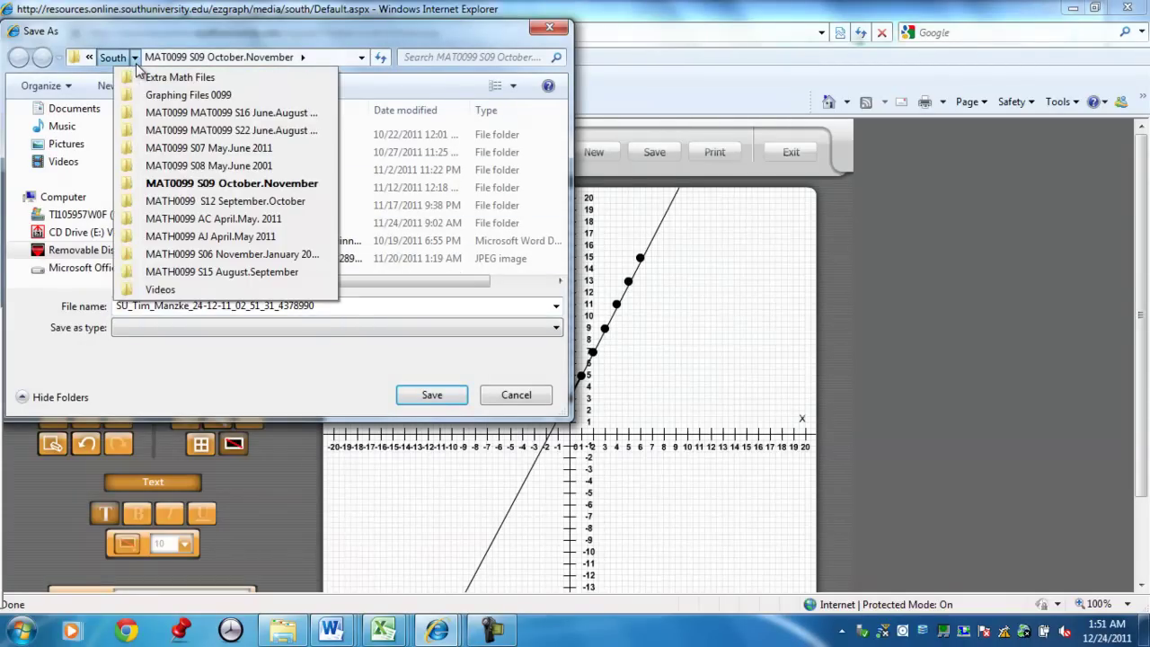
pyautogui.click(195, 253)
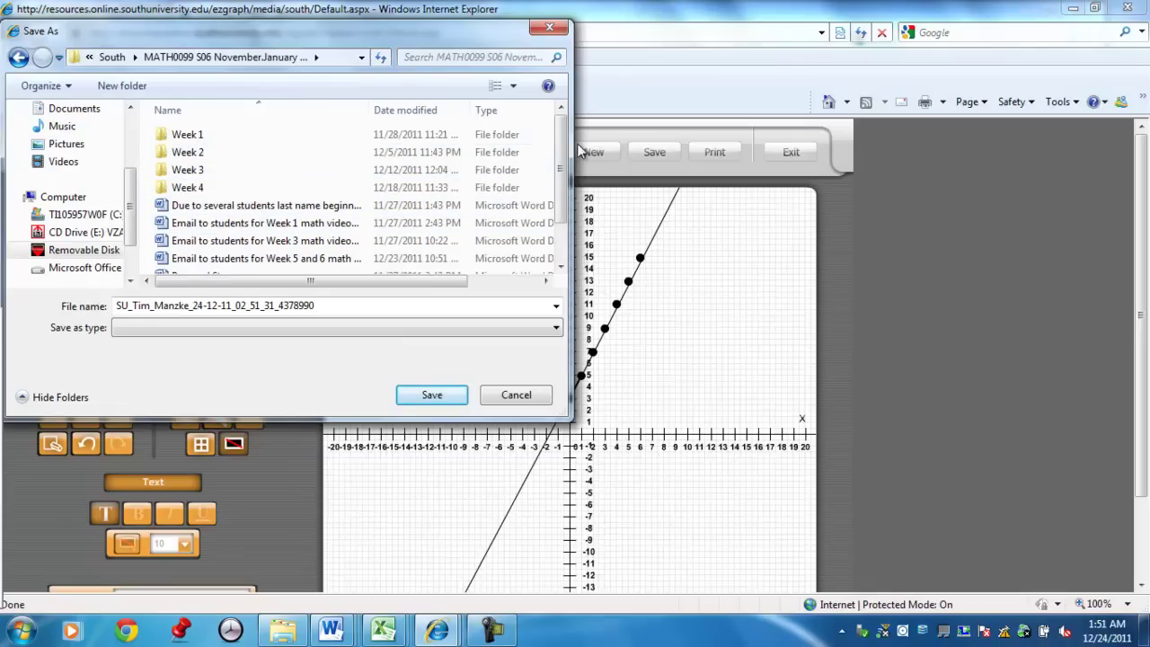
pyautogui.moveTo(565, 153)
pyautogui.mouseDown()
pyautogui.moveTo(564, 183)
pyautogui.moveTo(564, 168)
pyautogui.mouseUp()
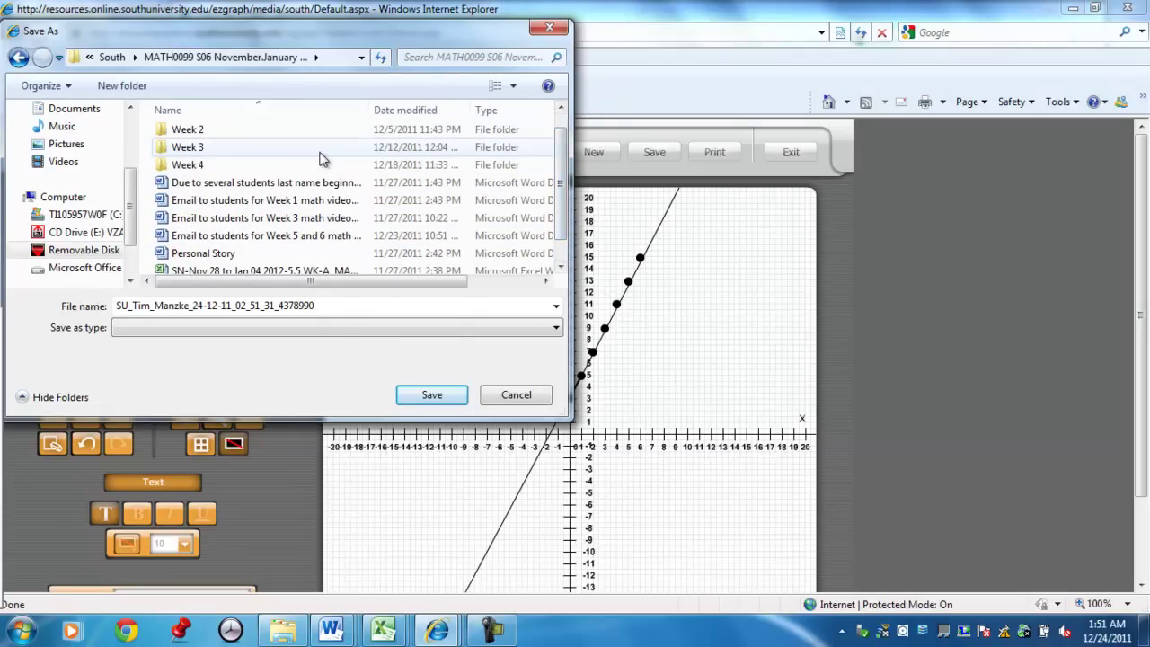
pyautogui.rightClick(321, 155)
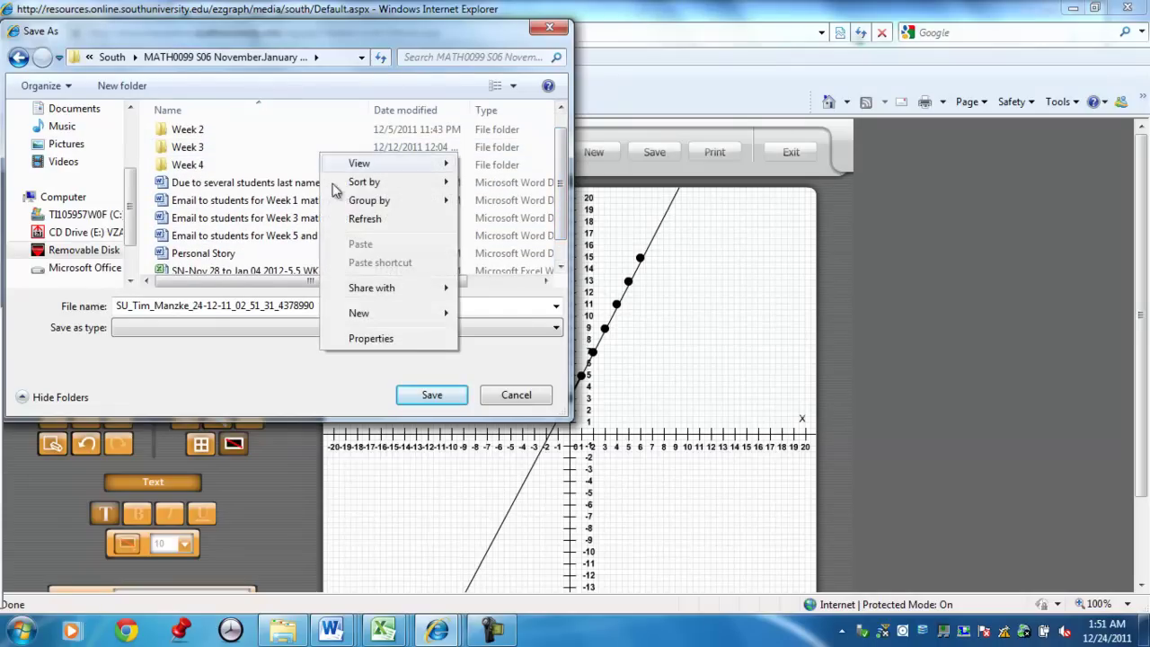
pyautogui.moveTo(429, 314)
pyautogui.click(485, 312)
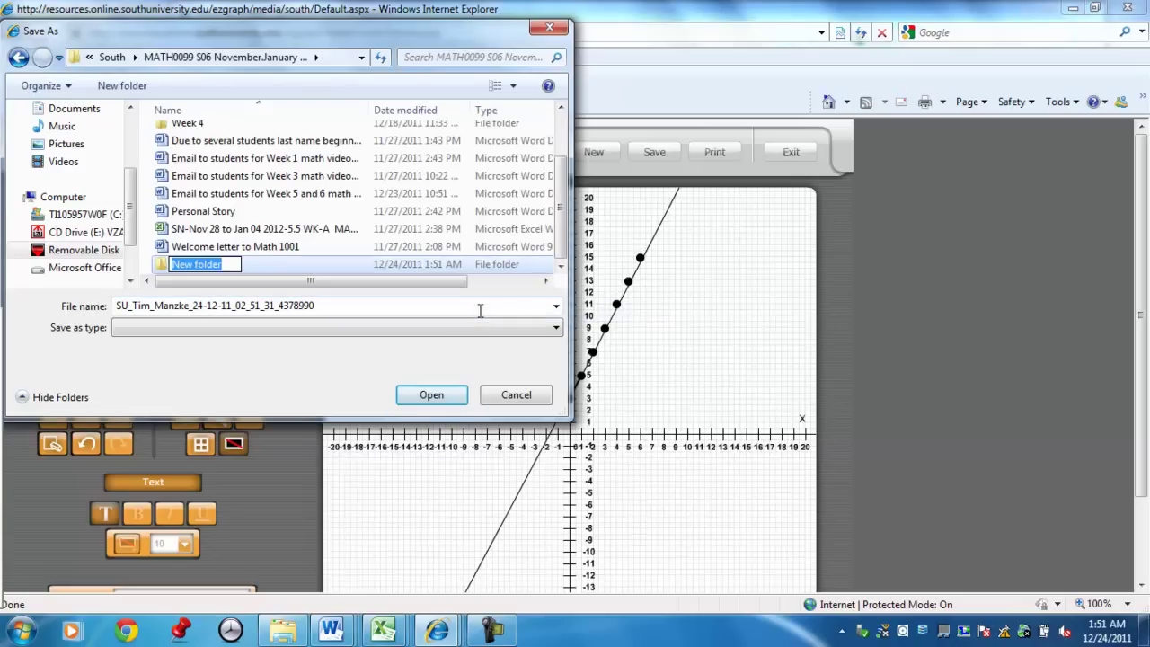
pyautogui.press('BackSpace')
pyautogui.write('Week 5')
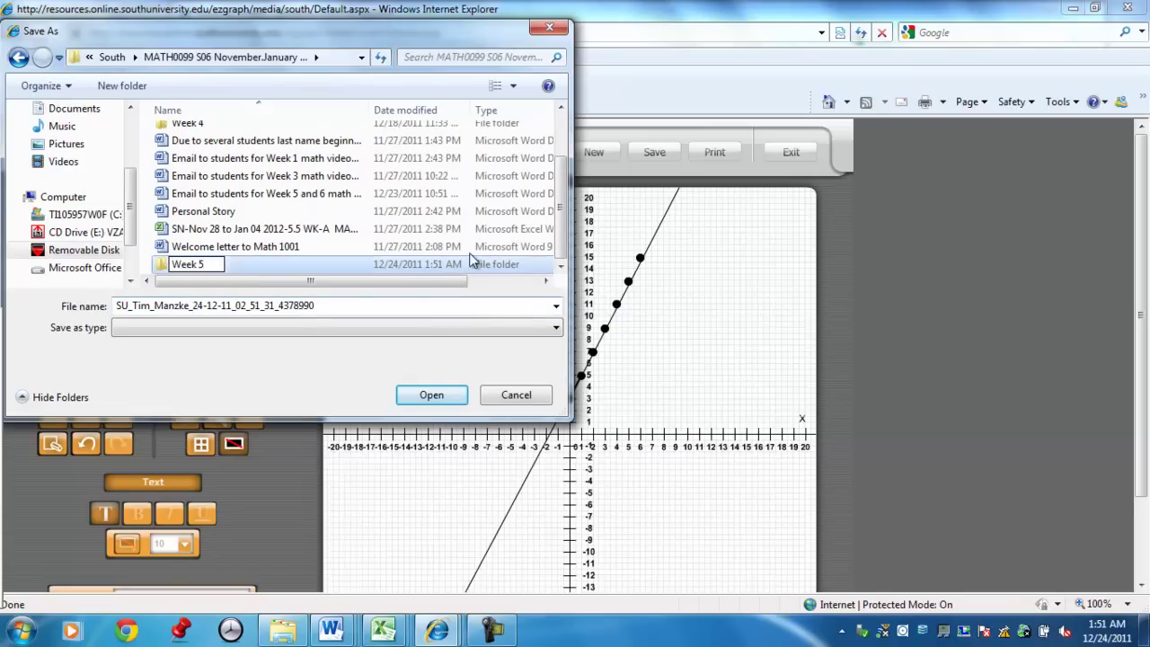
pyautogui.click(275, 272)
pyautogui.doubleClick(205, 267)
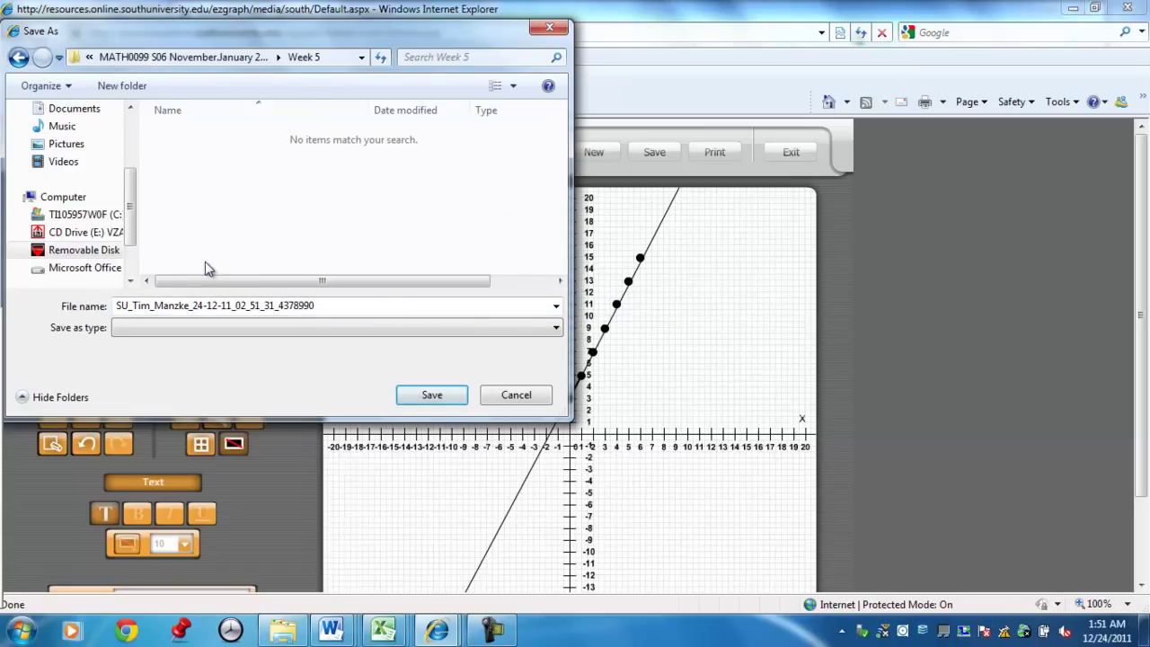
# Create and open an 'Assignment 1' folder inside Week 5.
pyautogui.rightClick(223, 229)
pyautogui.moveTo(280, 419)
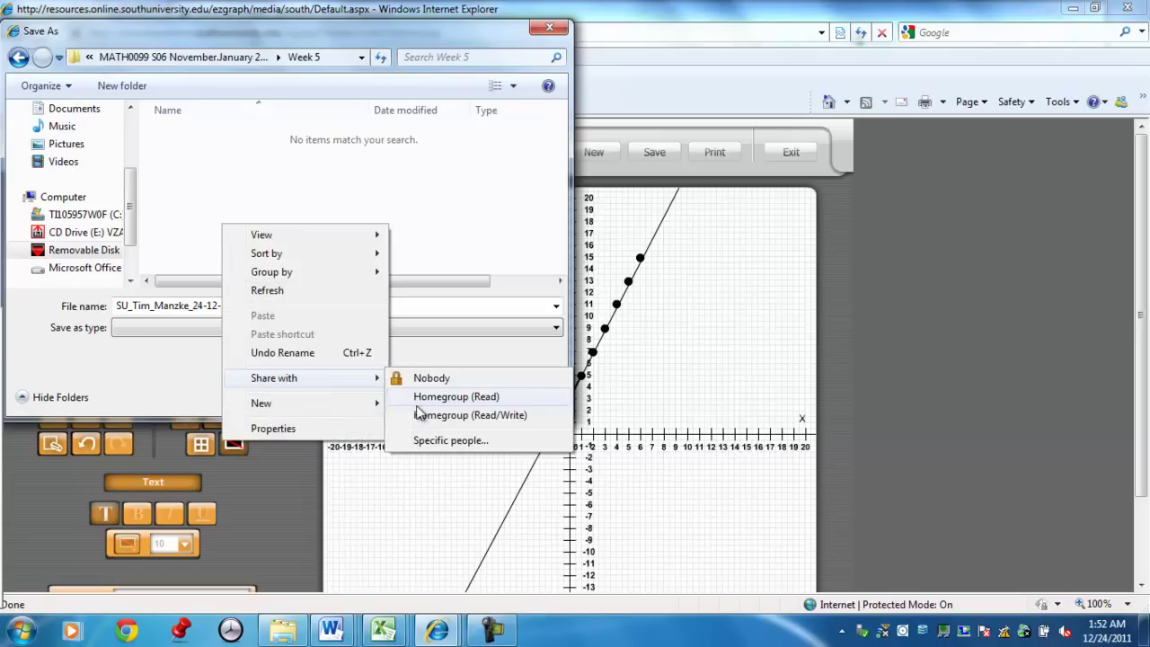
pyautogui.click(427, 410)
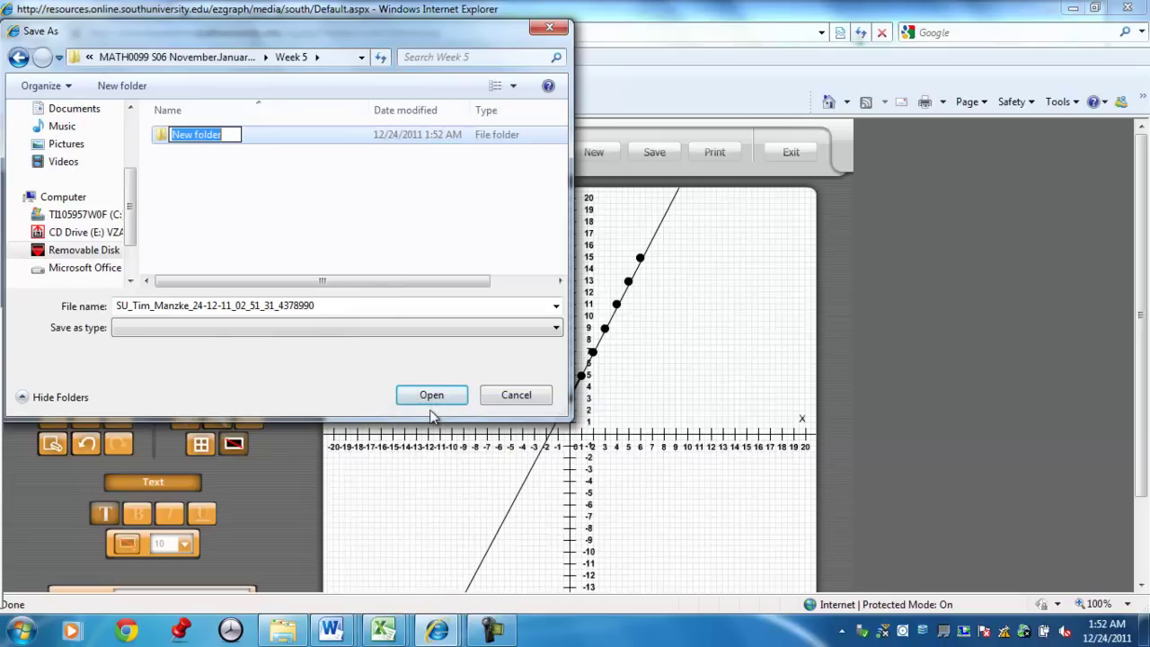
pyautogui.press('BackSpace')
pyautogui.write('Assi')
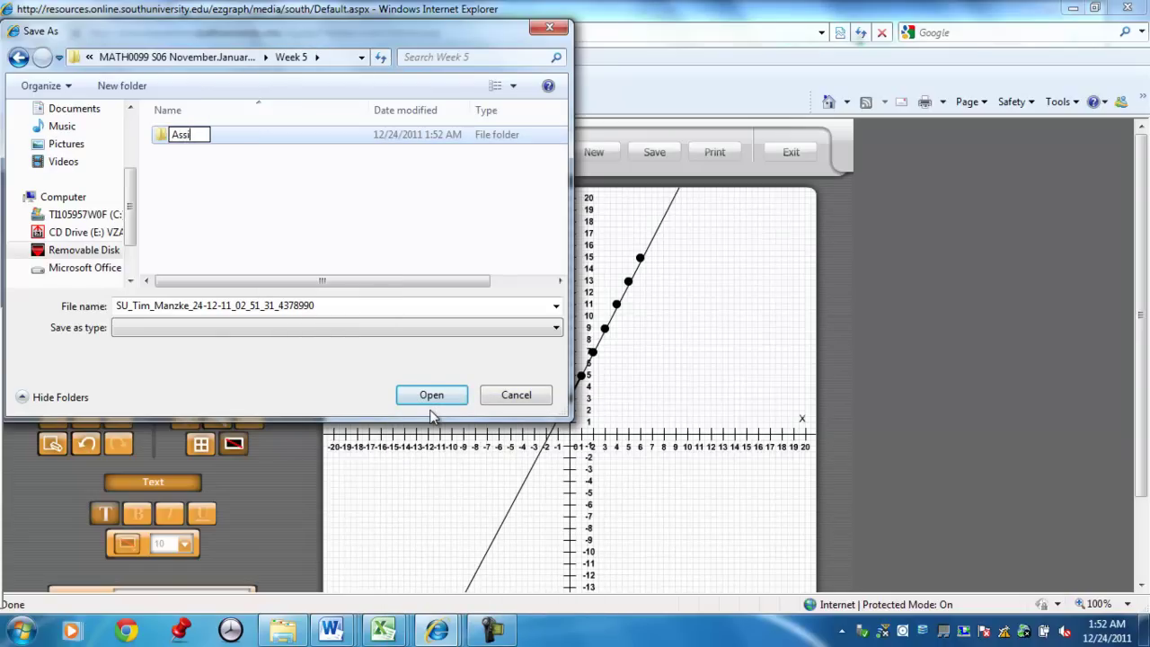
pyautogui.write('gnment 1')
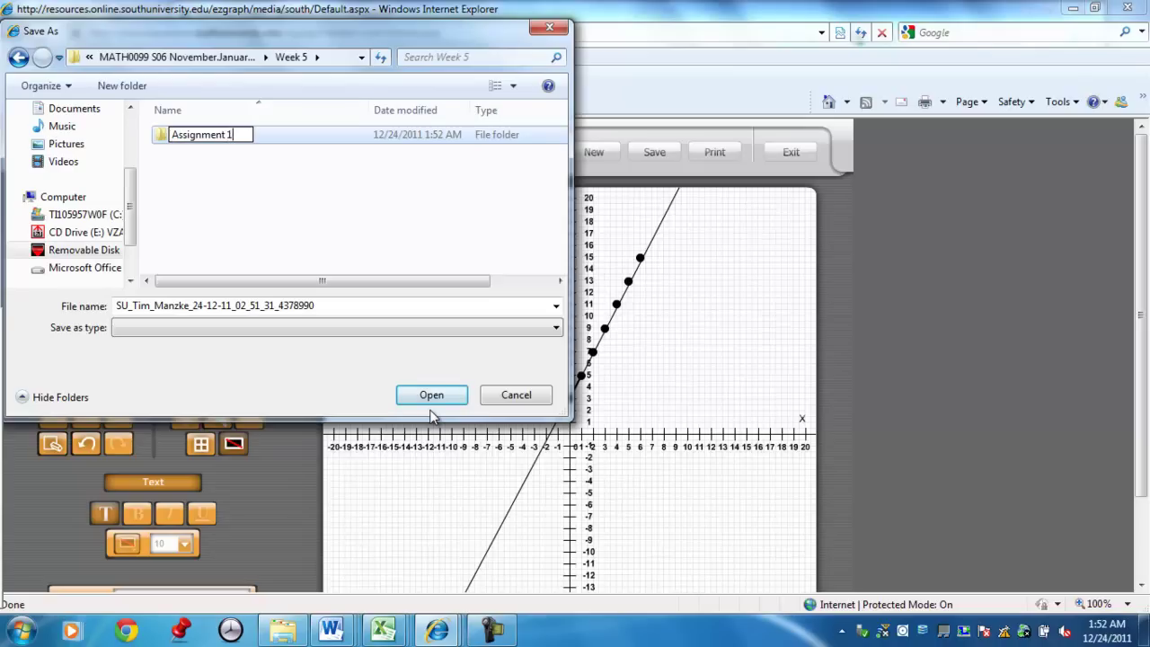
pyautogui.click(314, 198)
pyautogui.doubleClick(226, 146)
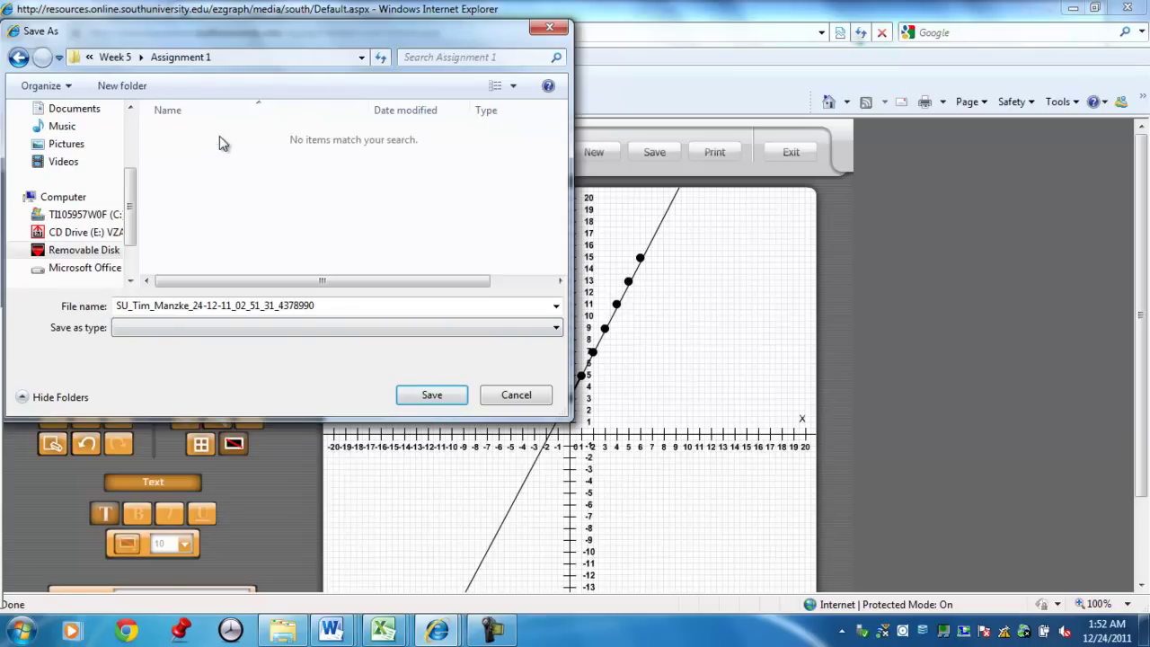
# Append 'Section 3.1 #950' to the end of the suggested file name.
pyautogui.doubleClick(341, 305)
pyautogui.click(342, 306)
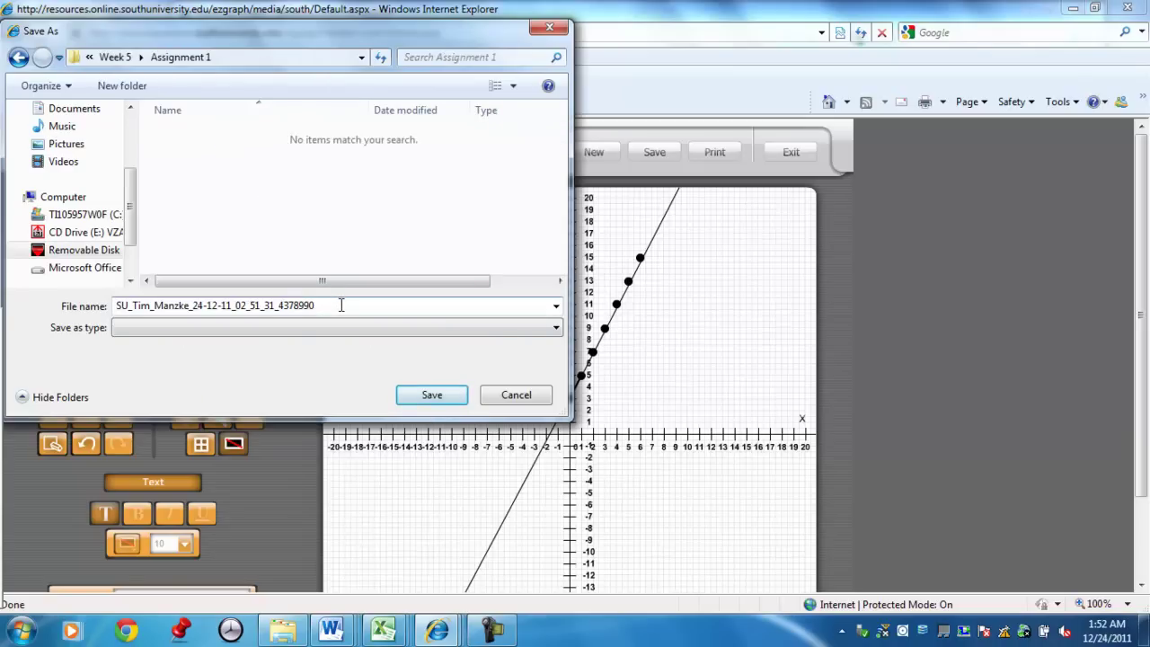
pyautogui.write('Section 3.1 #950')
# Save the graph into the Assignment 1 folder and bring up the Camtasia Recorder window.
pyautogui.click(432, 394)
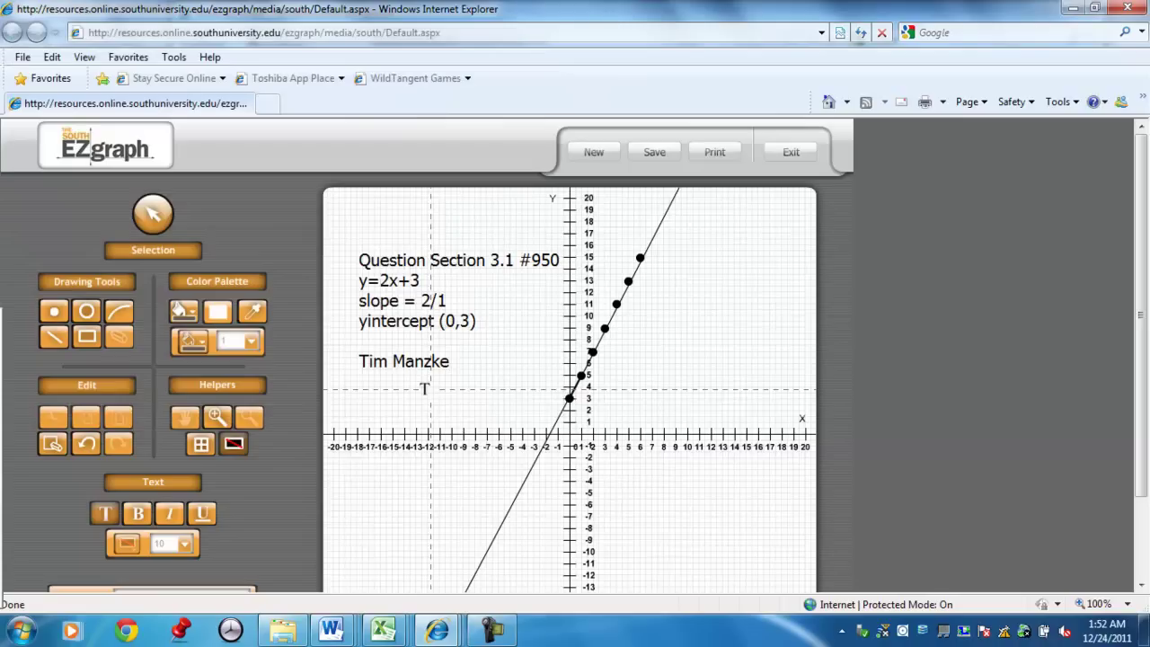
pyautogui.click(493, 629)
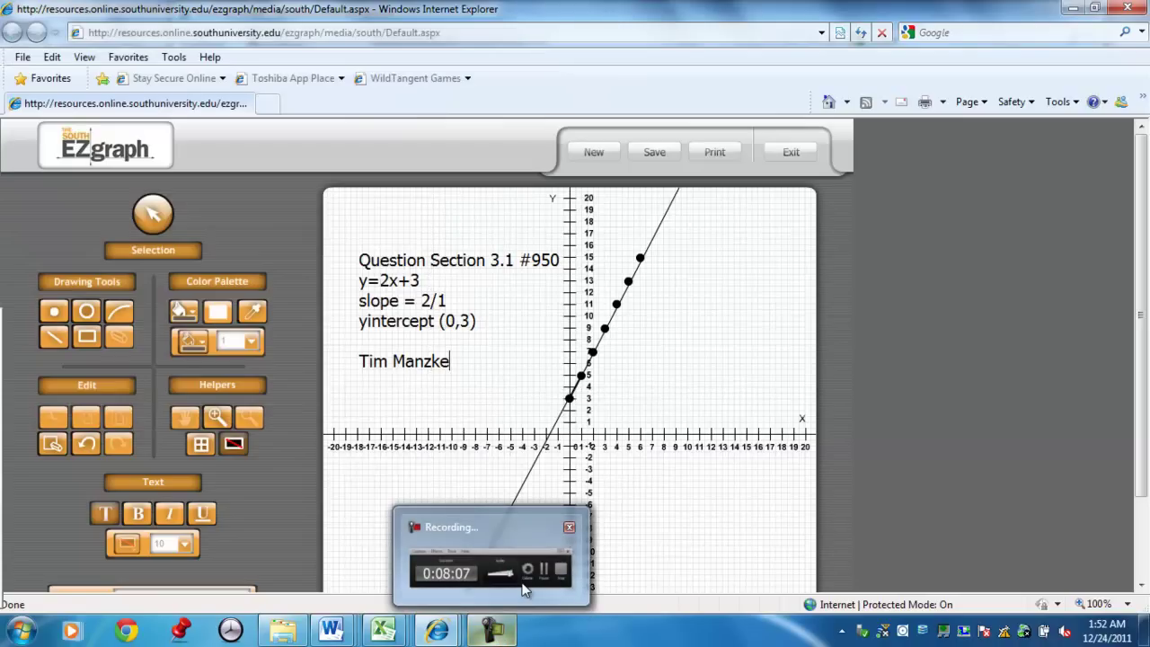
pyautogui.click(526, 589)
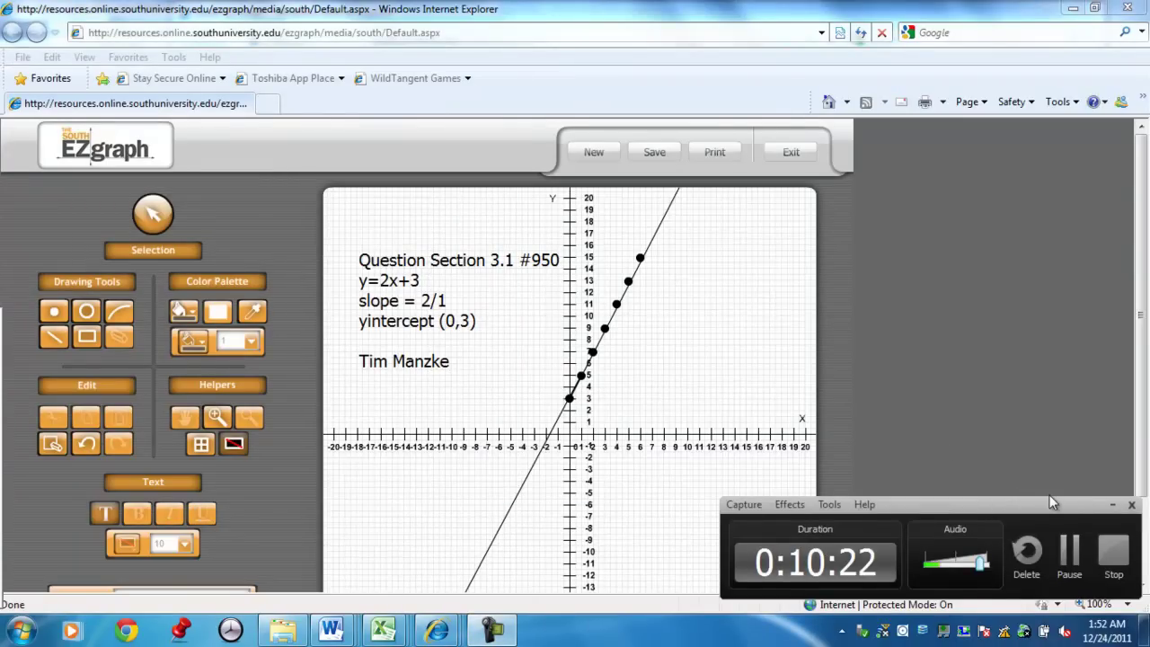